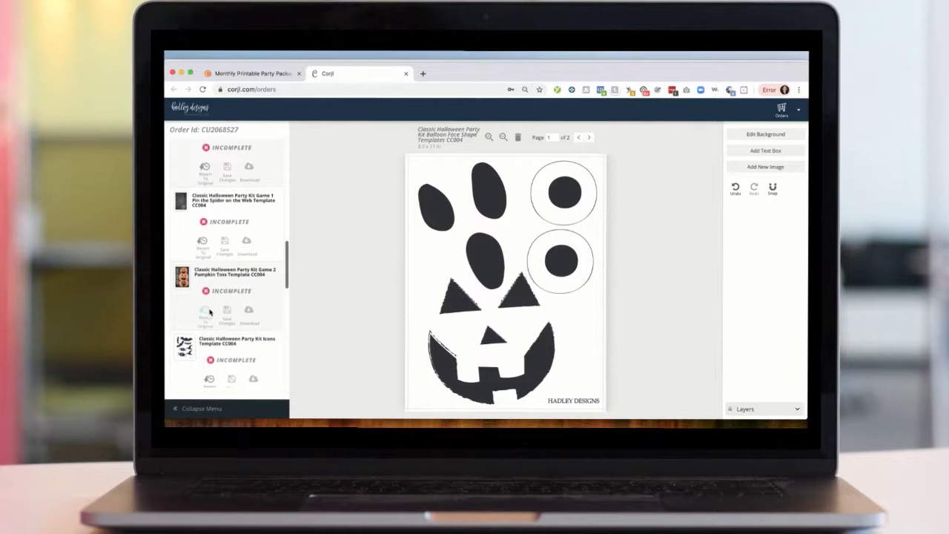
- Open the Classic Halloween Party Kit Invitation Template CC004 from the order's template list
{"action": "scroll", "coordinate": [212, 310], "scroll_direction": "down", "scroll_amount": 3}
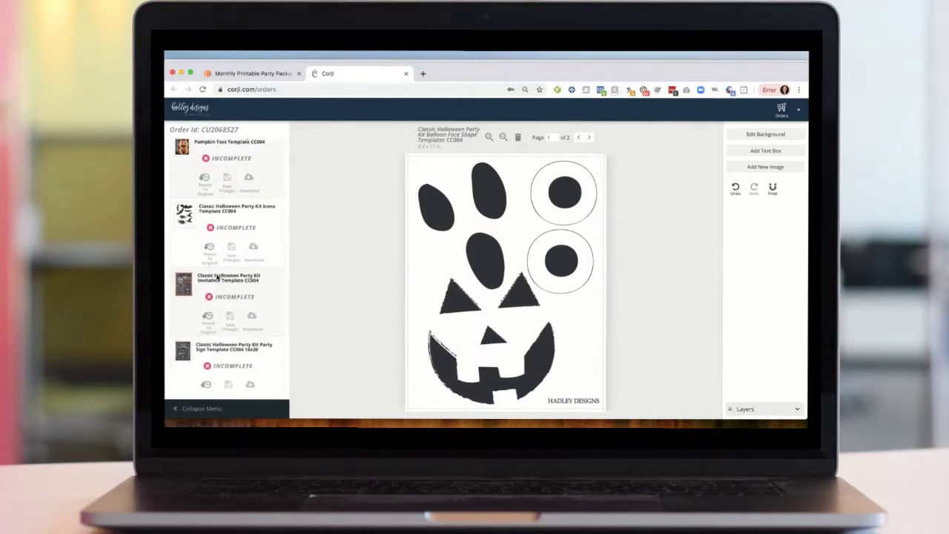
{"action": "left_click", "coordinate": [218, 276]}
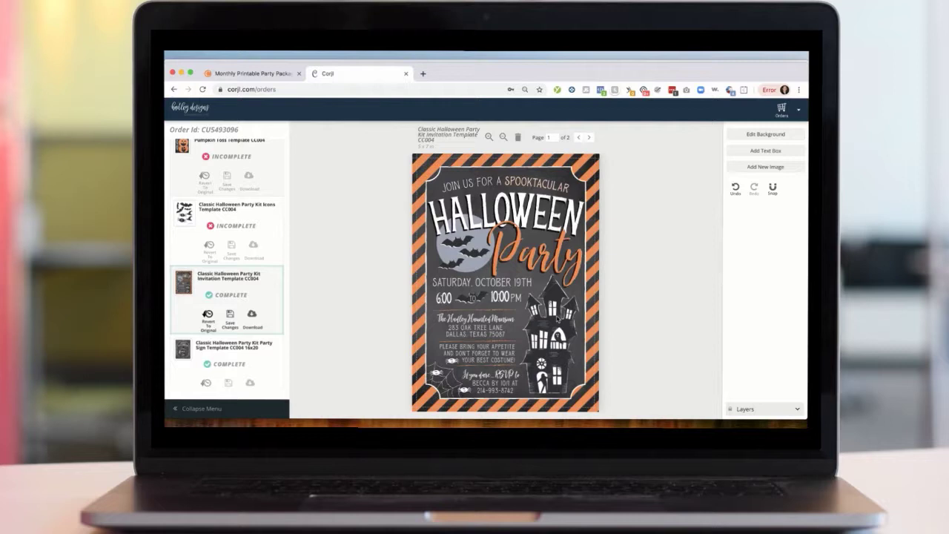
- Delete the haunted house image and undo the deletion, repeating the delete and undo once more
{"action": "left_click", "coordinate": [557, 319]}
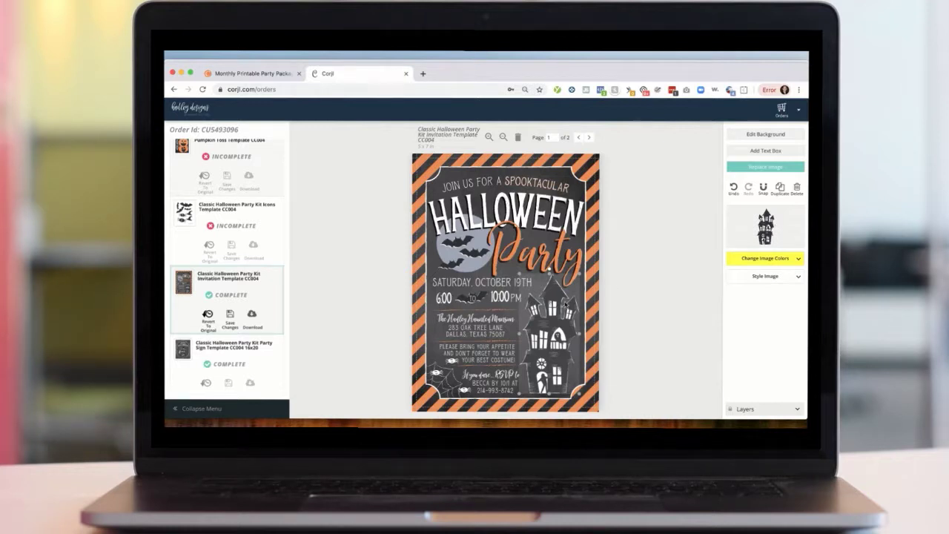
{"action": "key", "text": "Delete"}
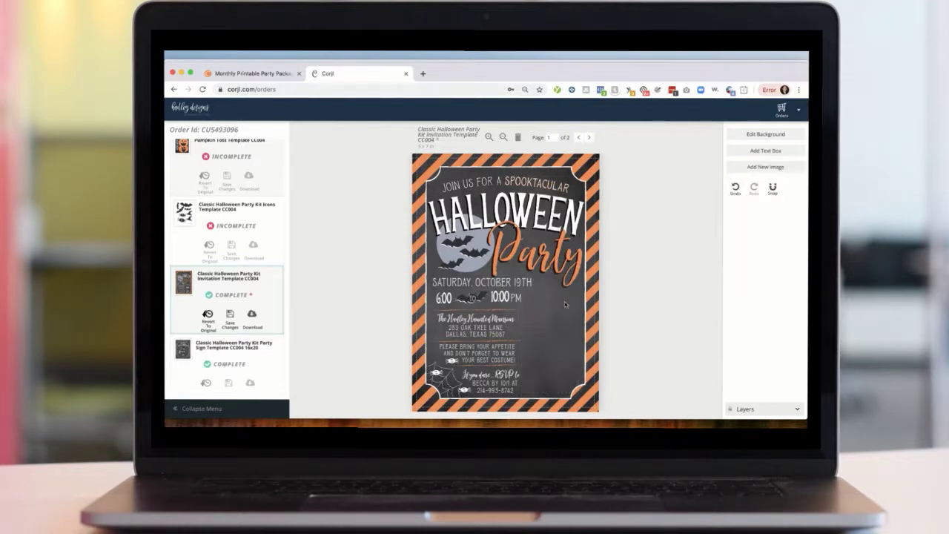
{"action": "left_click", "coordinate": [735, 191]}
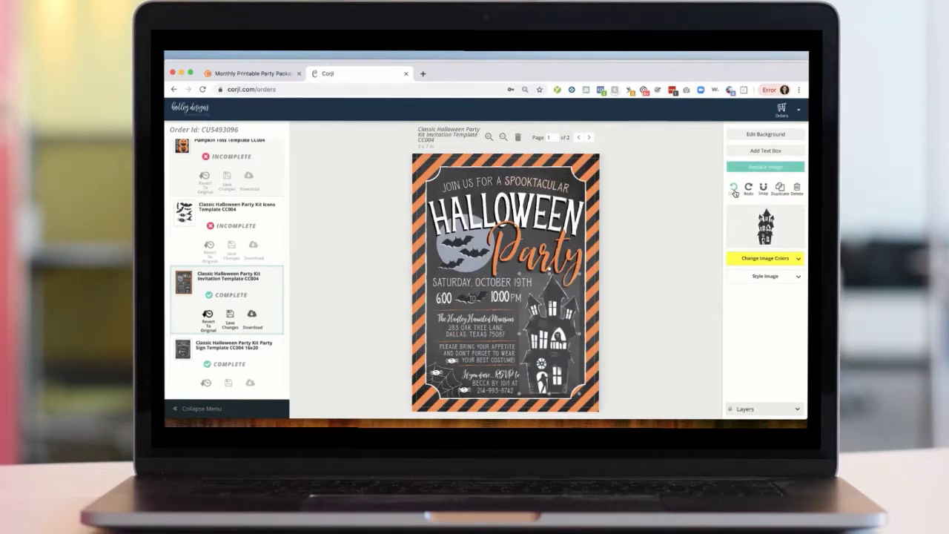
{"action": "left_click", "coordinate": [800, 188]}
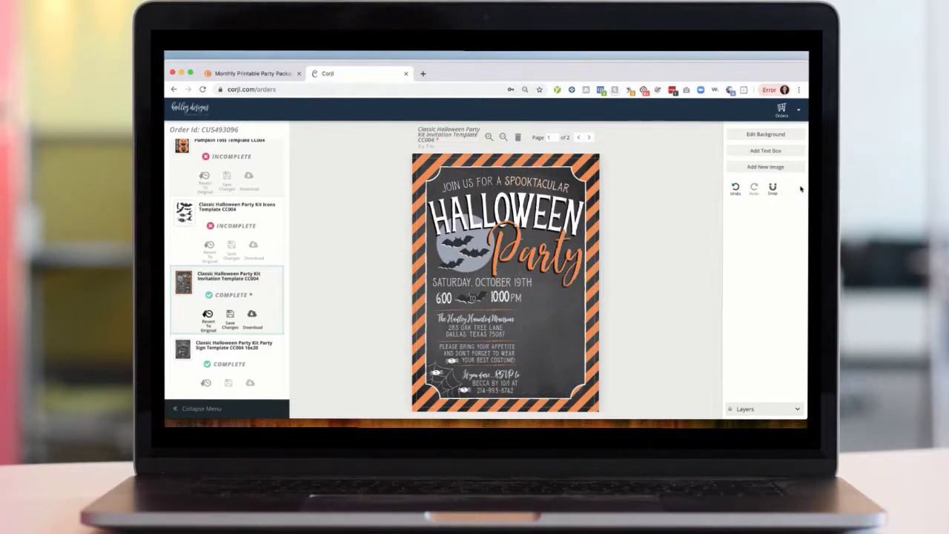
{"action": "left_click", "coordinate": [735, 191]}
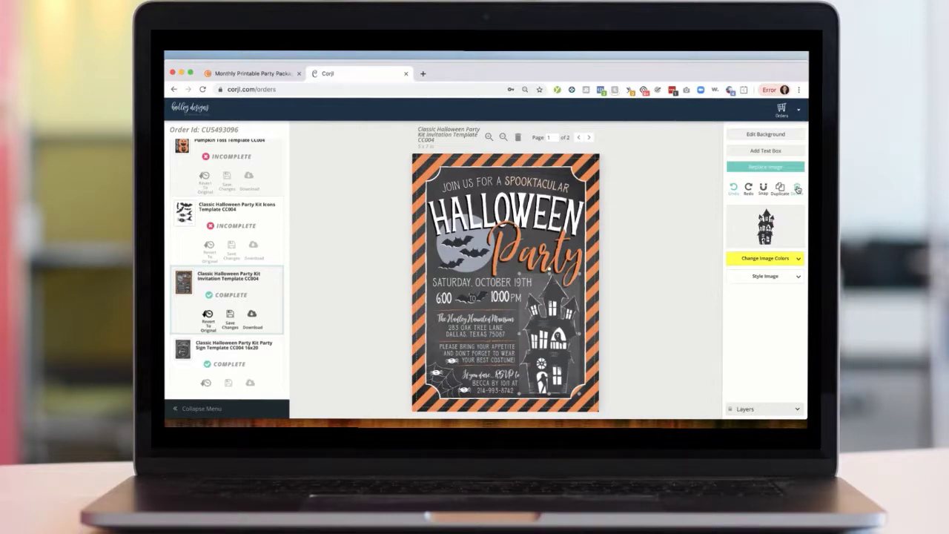
{"action": "left_click", "coordinate": [664, 245]}
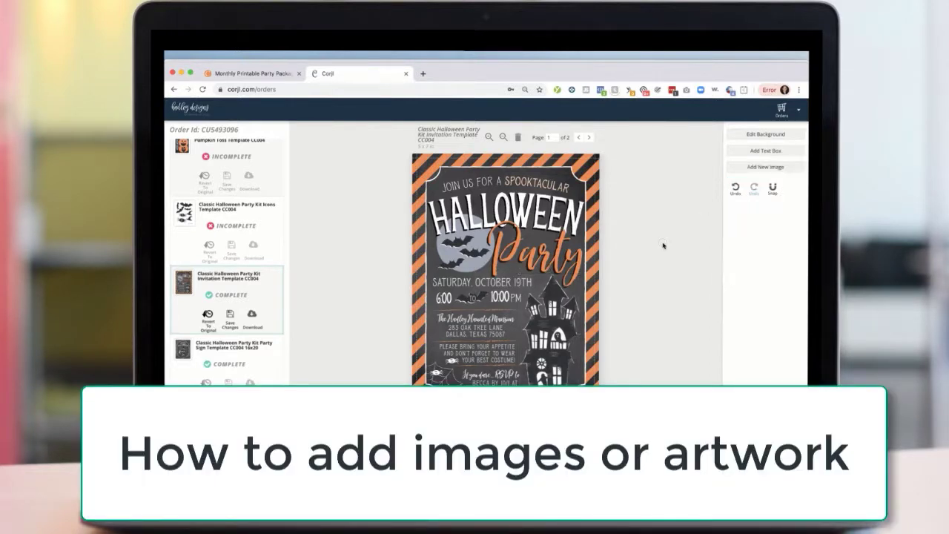
- Add the ghost image from page 3 of the available images to the invitation
{"action": "left_click", "coordinate": [769, 167]}
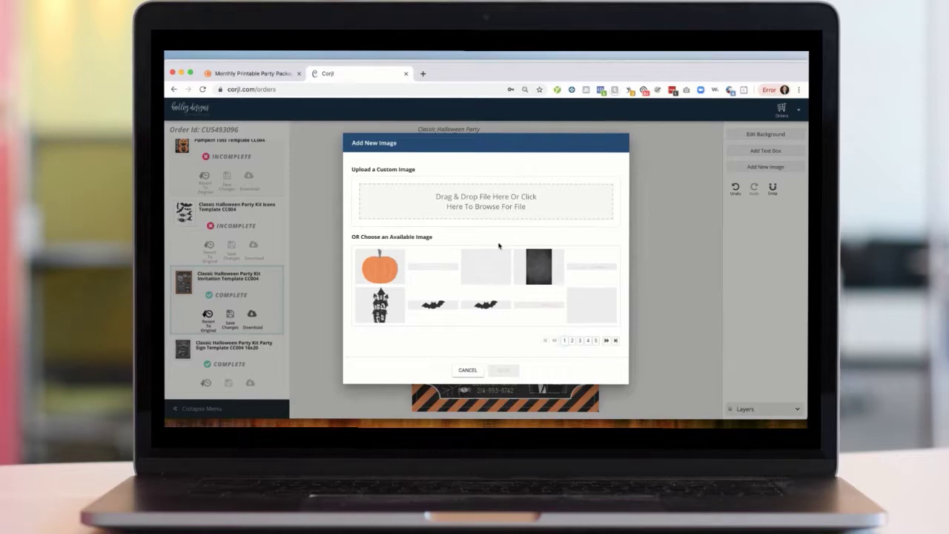
{"action": "left_click", "coordinate": [470, 206]}
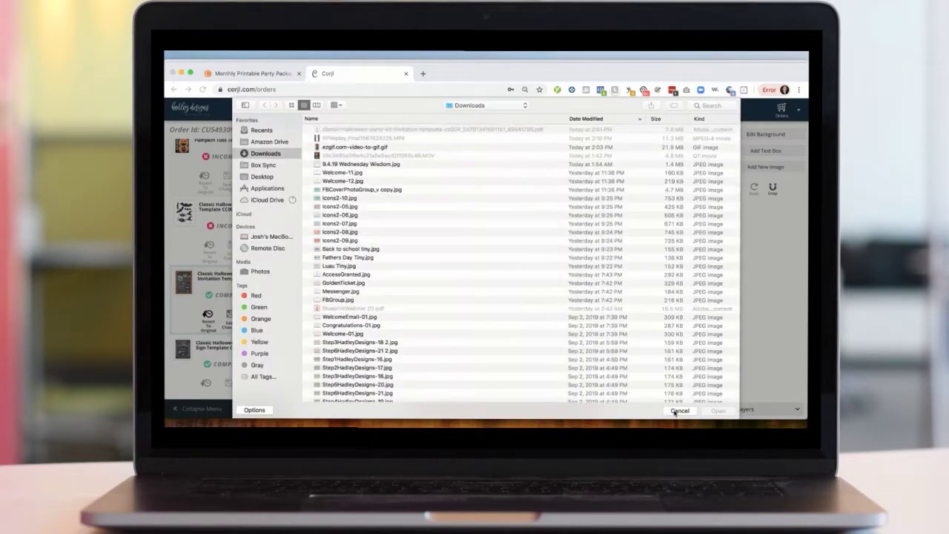
{"action": "left_click", "coordinate": [676, 411]}
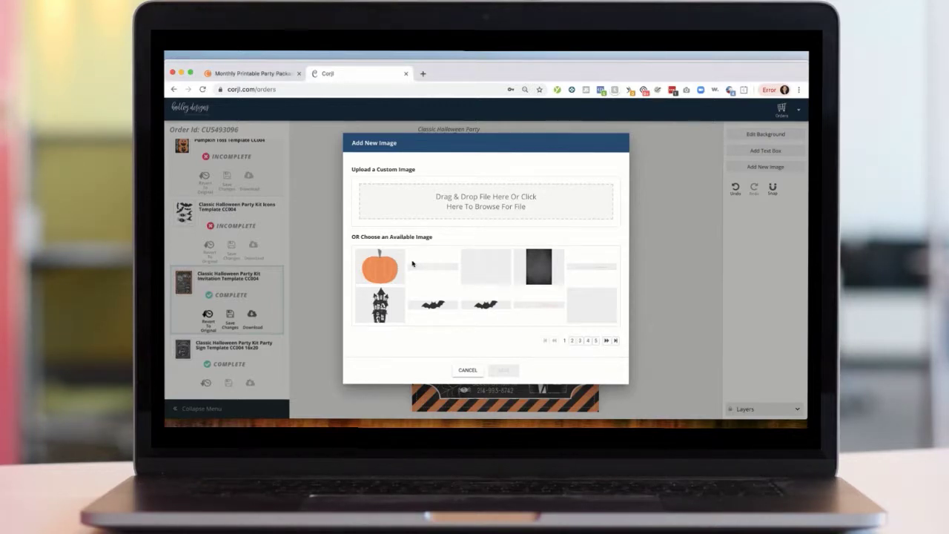
{"action": "left_click", "coordinate": [572, 340]}
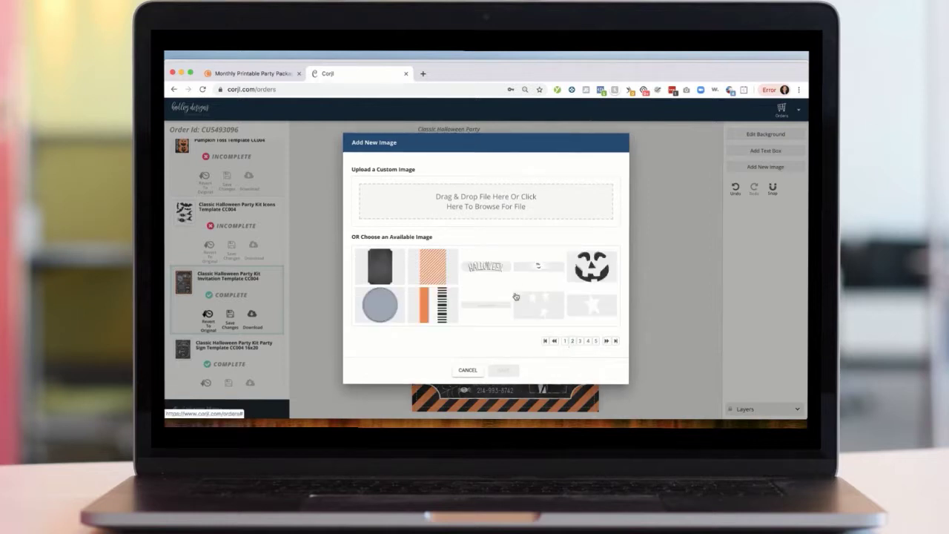
{"action": "left_click", "coordinate": [580, 340]}
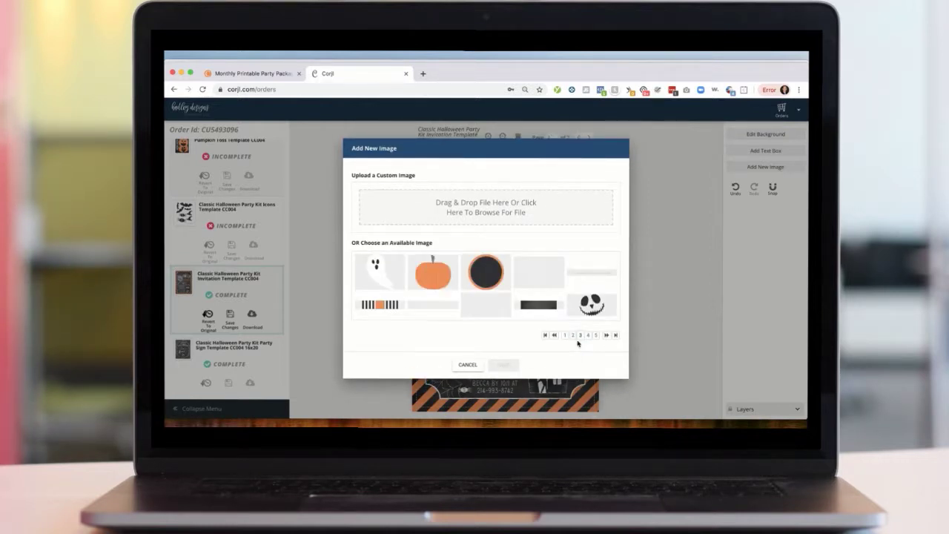
{"action": "left_click", "coordinate": [380, 271]}
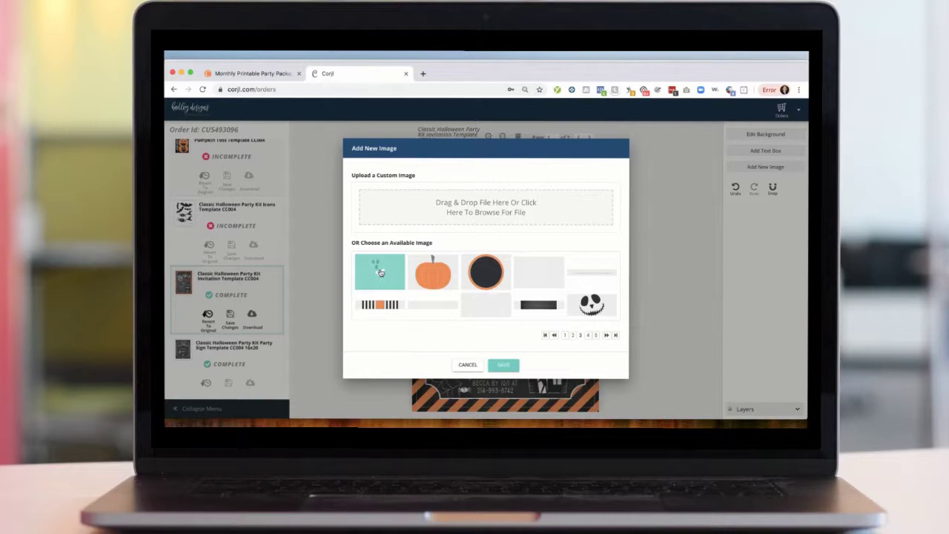
{"action": "left_click", "coordinate": [380, 272]}
{"action": "left_click", "coordinate": [381, 272]}
{"action": "left_click", "coordinate": [504, 365]}
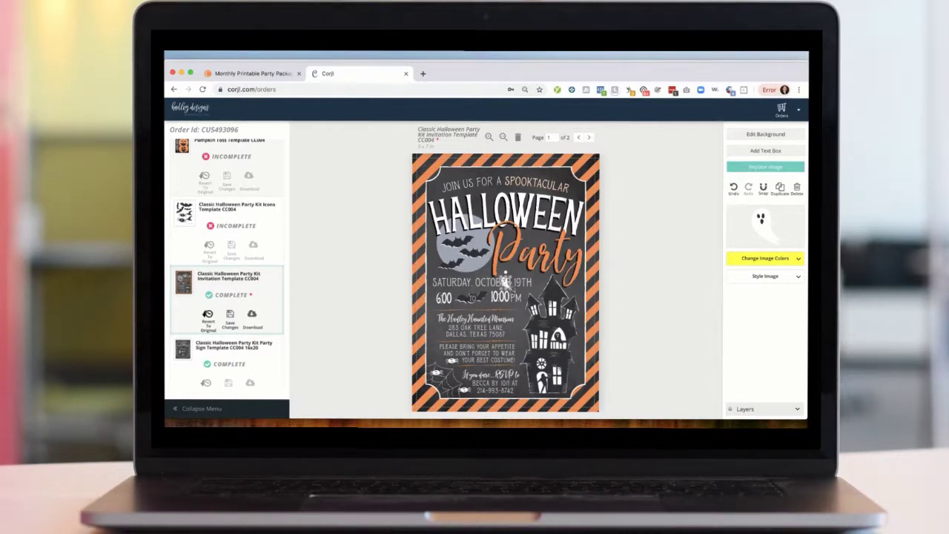
- Enlarge the ghost and move it beside the Party title
{"action": "left_click_drag", "start_coordinate": [511, 292], "coordinate": [554, 343]}
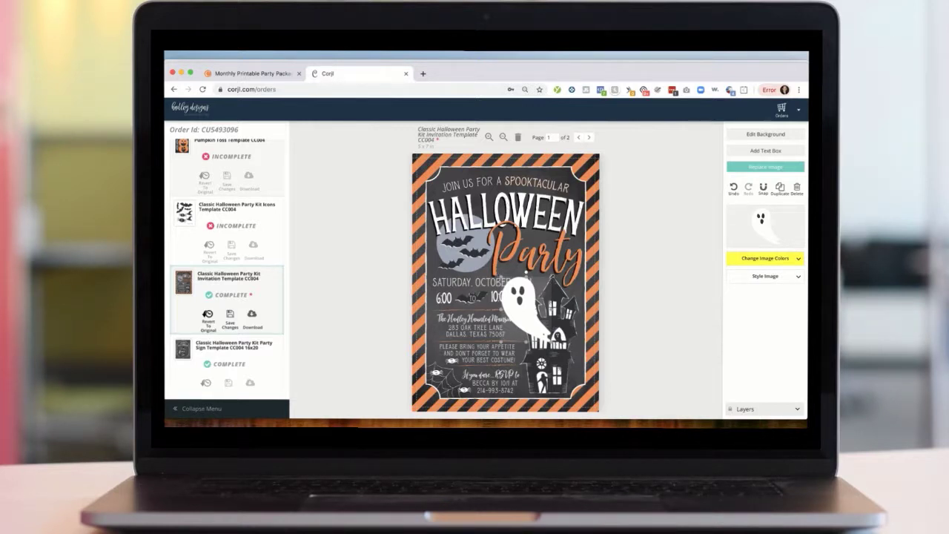
{"action": "left_click_drag", "start_coordinate": [551, 276], "coordinate": [503, 265]}
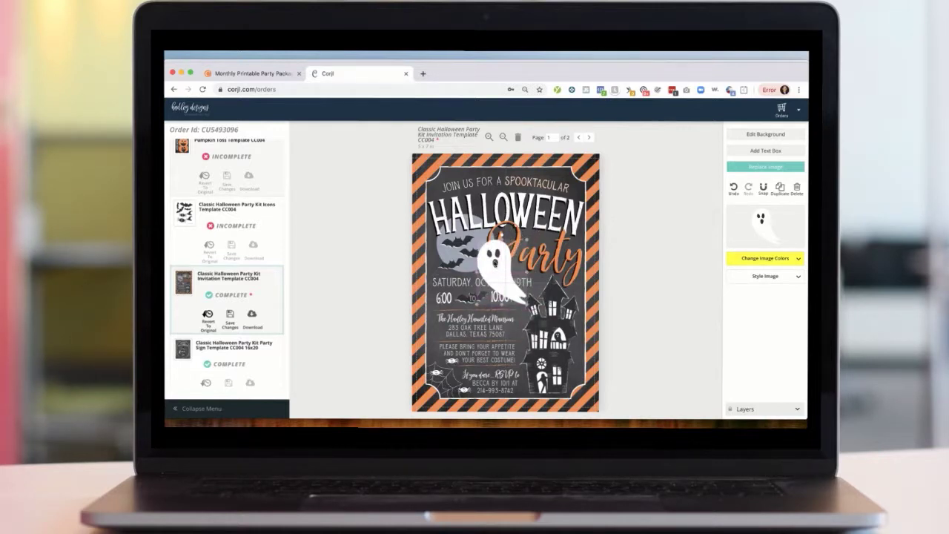
{"action": "left_click", "coordinate": [653, 272]}
- Delete the ghost image from the invitation
{"action": "left_click", "coordinate": [500, 271]}
{"action": "left_click", "coordinate": [797, 190]}
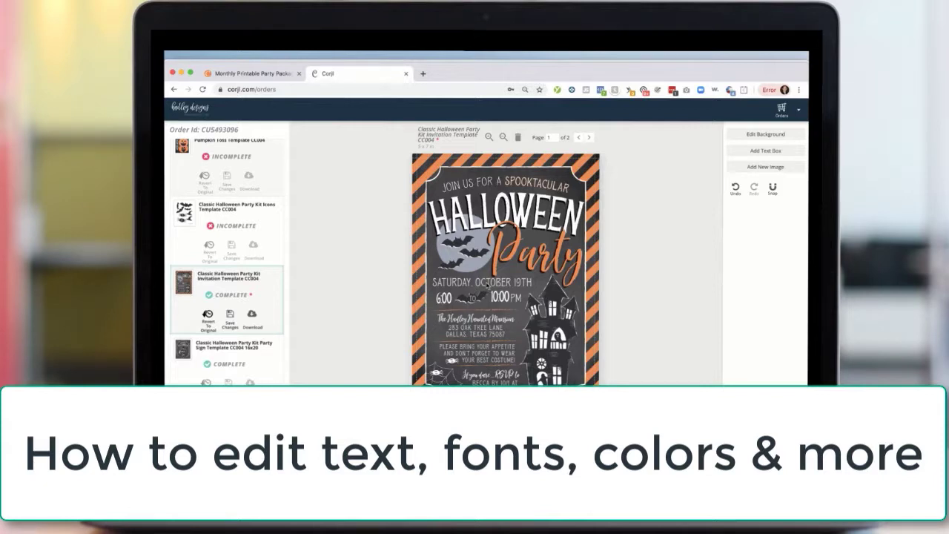
- Change the date line to read SATURDAY, OCTOBER 22ND
{"action": "left_click", "coordinate": [487, 287]}
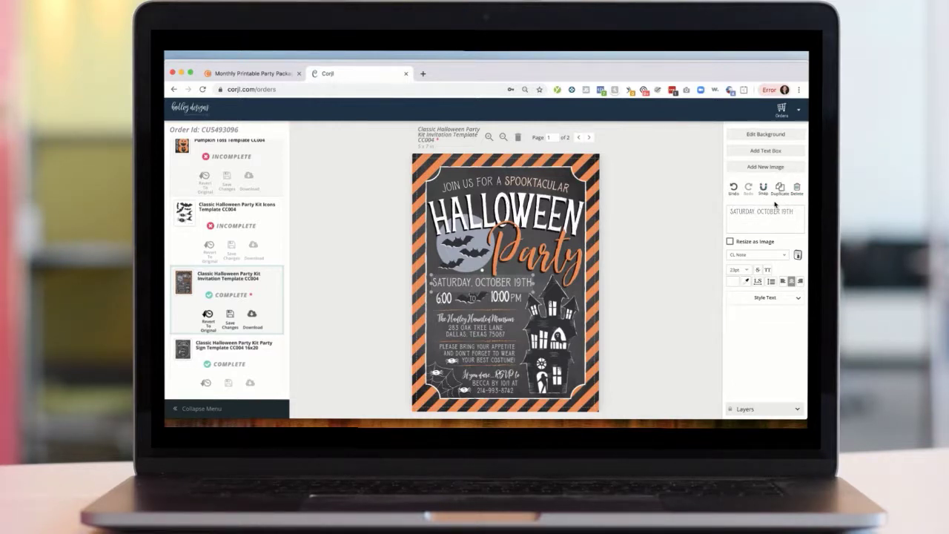
{"action": "left_click", "coordinate": [799, 212]}
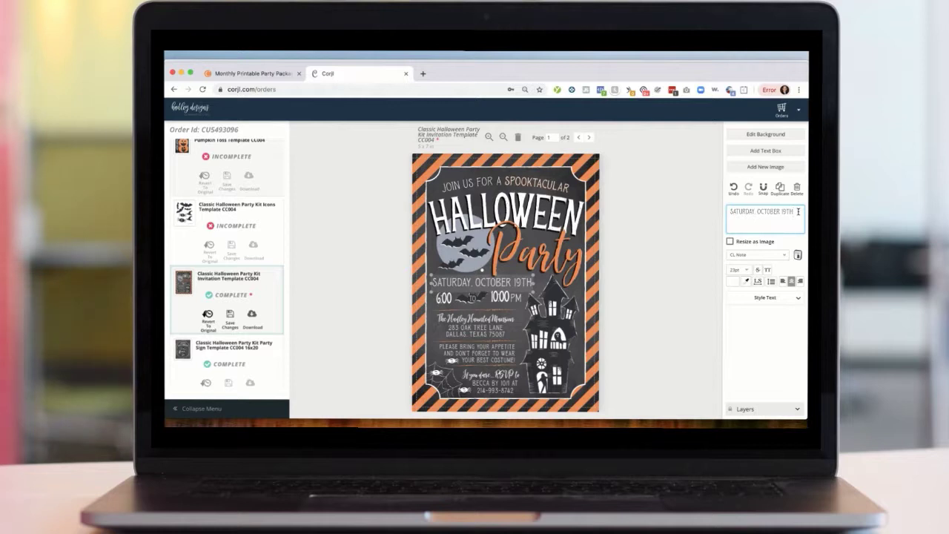
{"action": "key", "text": "BackSpace"}
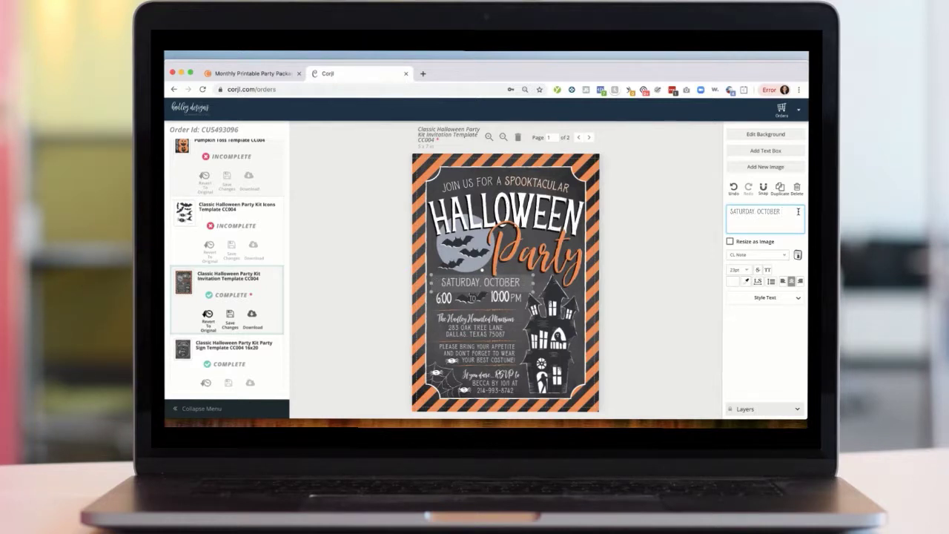
{"action": "type", "text": "22ND"}
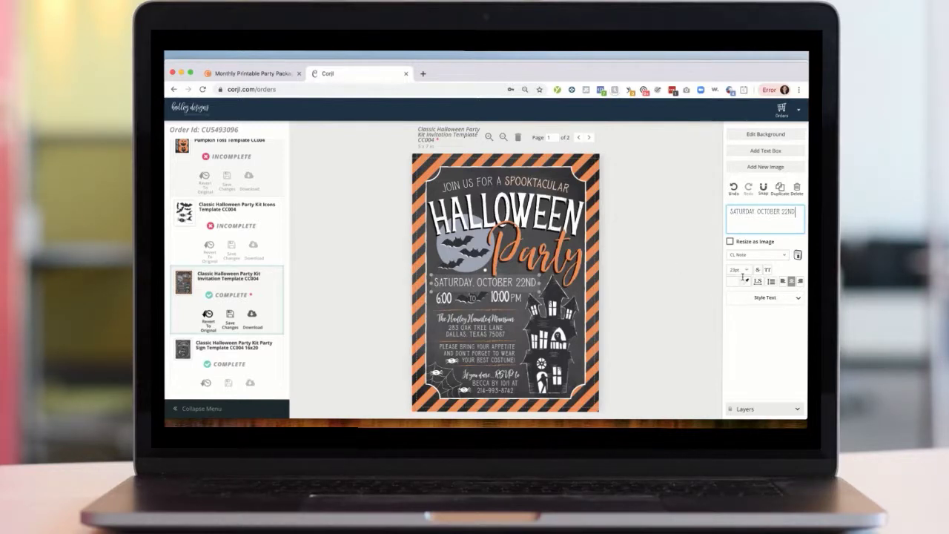
- Set the date text's font size to 20pt, then undo and redo that change
{"action": "left_click", "coordinate": [746, 270]}
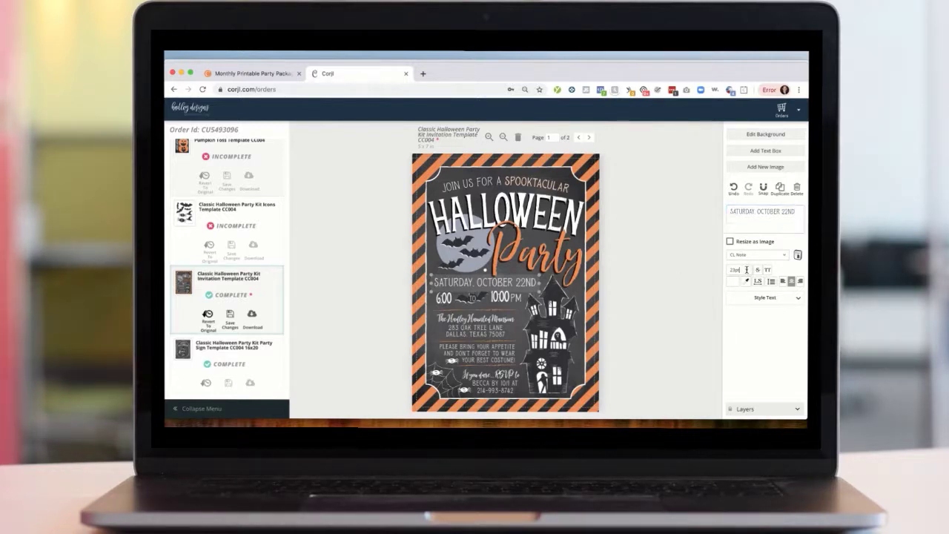
{"action": "left_click", "coordinate": [747, 270]}
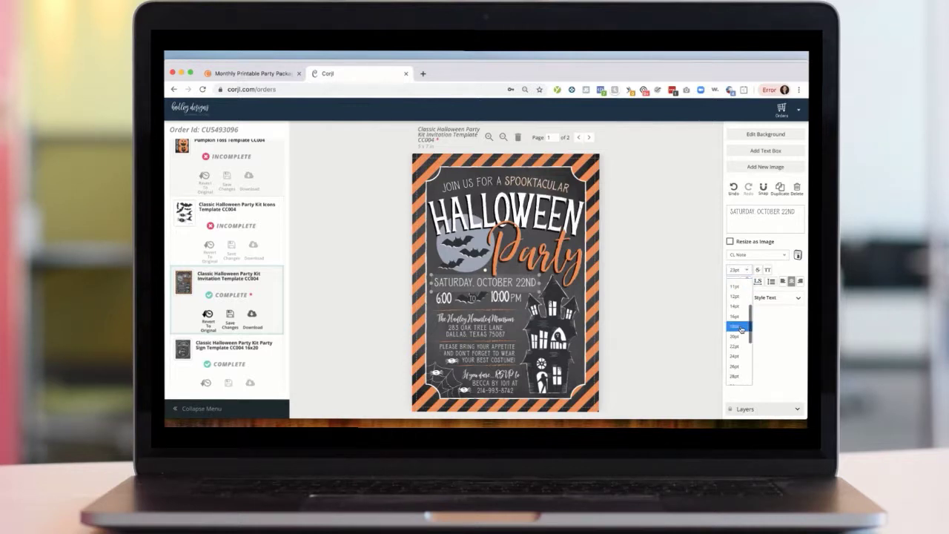
{"action": "left_click", "coordinate": [739, 337]}
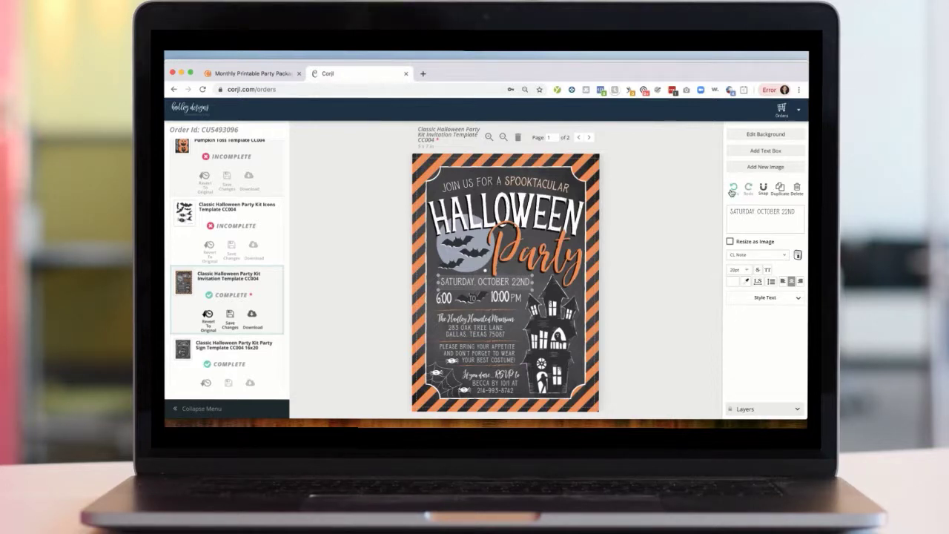
{"action": "left_click", "coordinate": [733, 190]}
{"action": "left_click", "coordinate": [748, 190]}
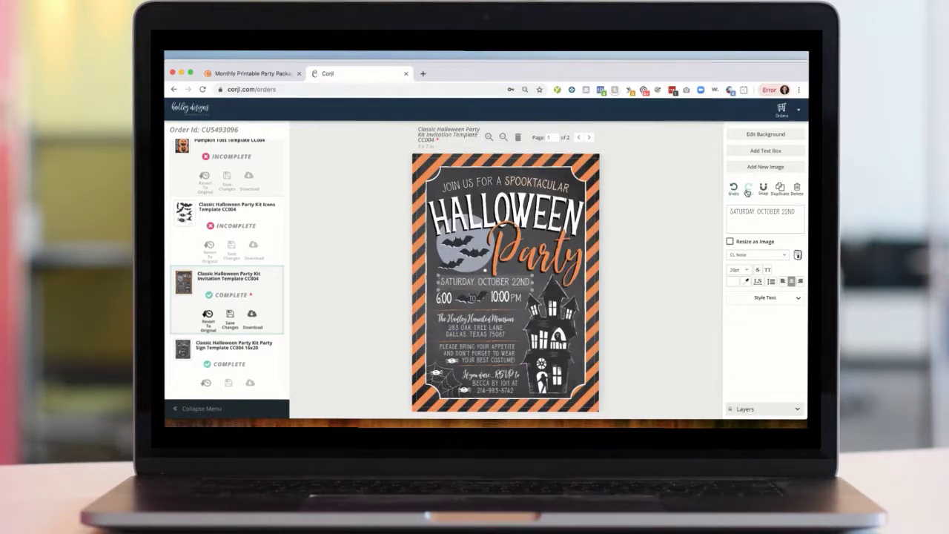
- Try recolouring the date text grey, then undo the colour change
{"action": "left_click", "coordinate": [733, 282]}
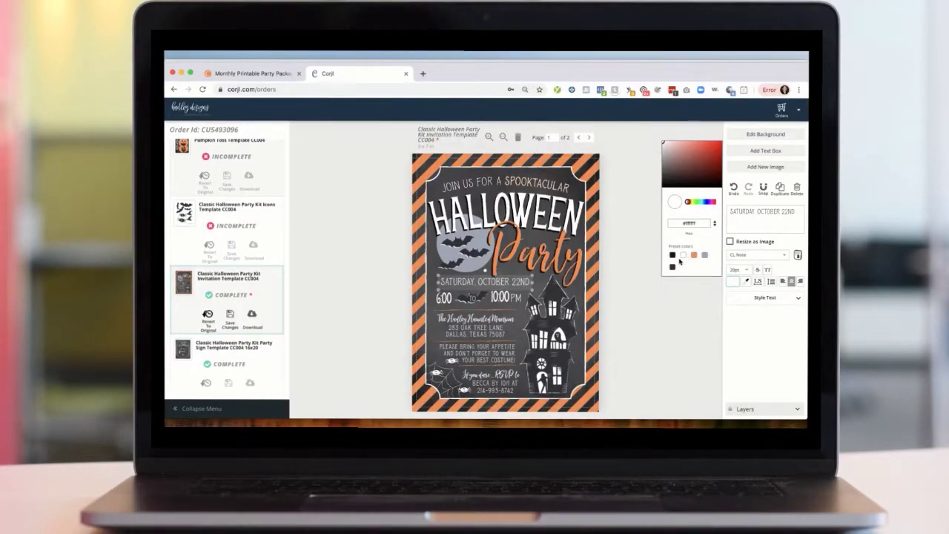
{"action": "mouse_move", "coordinate": [689, 203]}
{"action": "left_mouse_down"}
{"action": "mouse_move", "coordinate": [714, 204]}
{"action": "mouse_move", "coordinate": [693, 205]}
{"action": "left_mouse_up"}
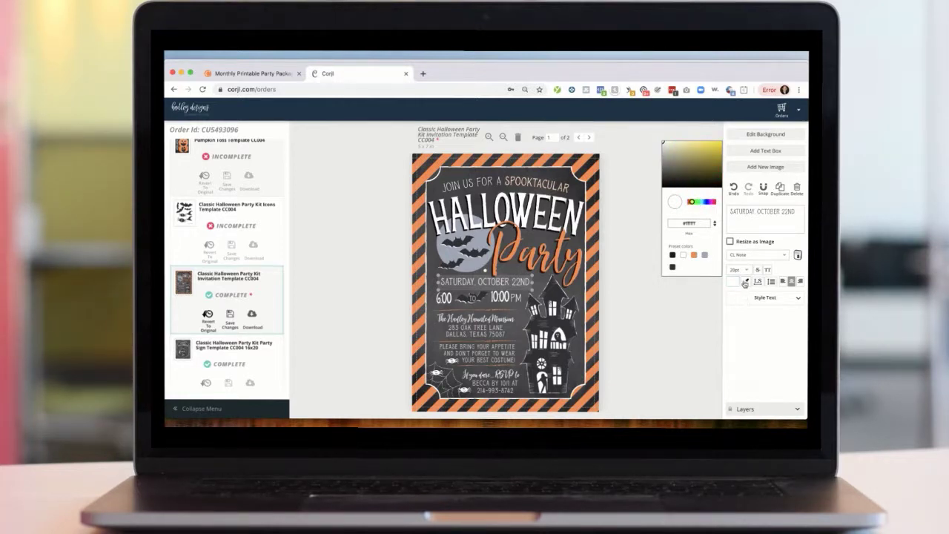
{"action": "left_click", "coordinate": [746, 282]}
{"action": "left_click", "coordinate": [449, 250]}
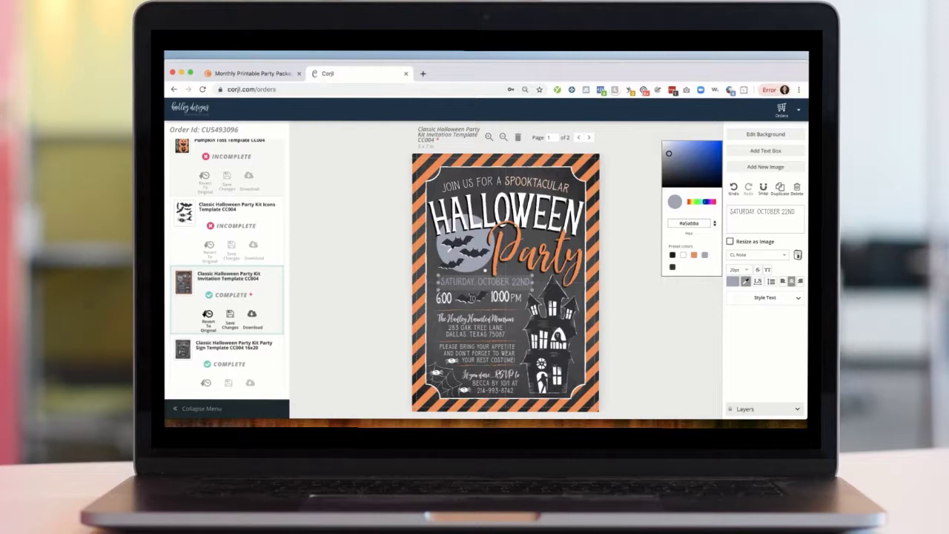
{"action": "left_click", "coordinate": [709, 310]}
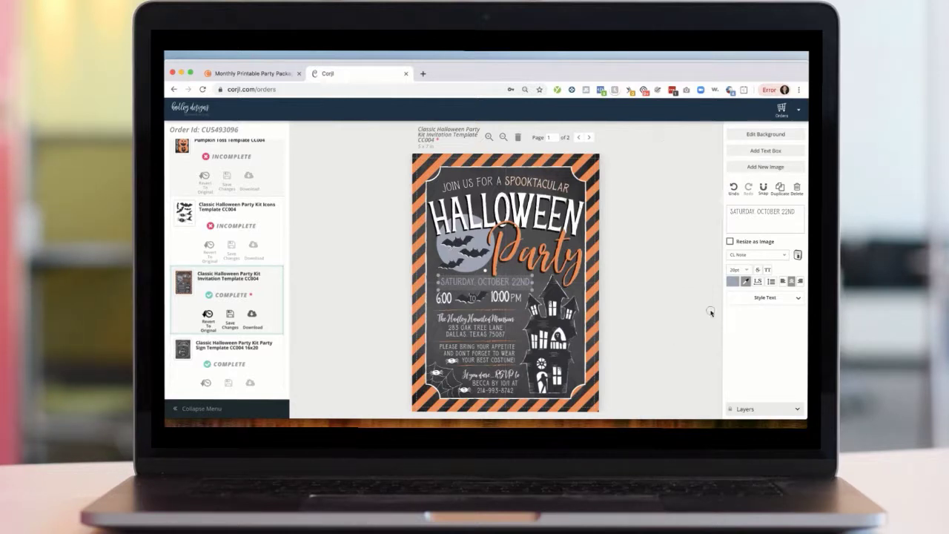
{"action": "left_click", "coordinate": [734, 189]}
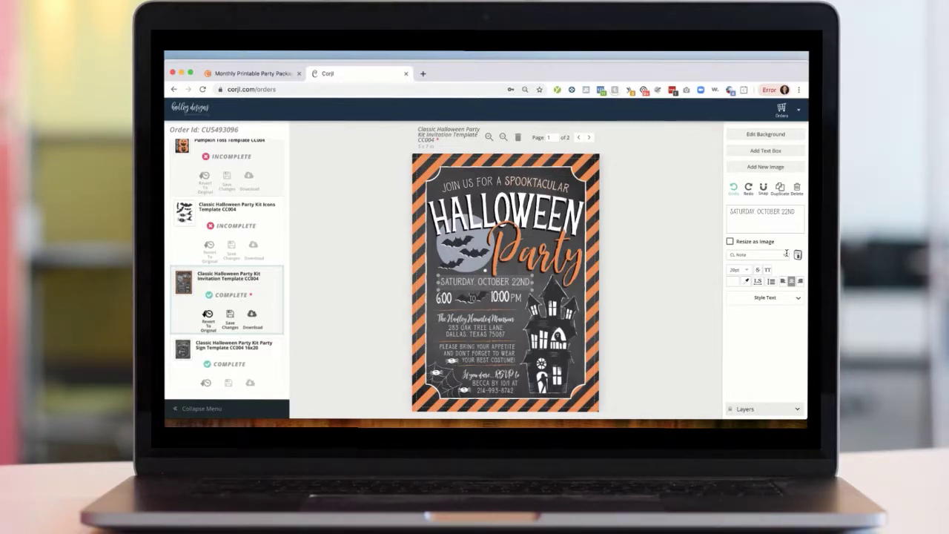
- Change the date text's font to Apricots
{"action": "left_click", "coordinate": [785, 254]}
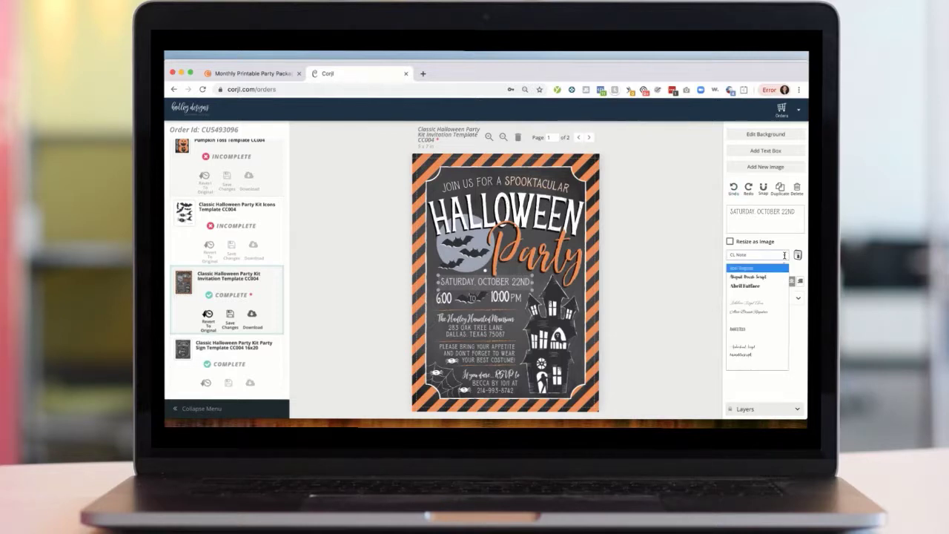
{"action": "scroll", "coordinate": [758, 314], "scroll_direction": "down", "scroll_amount": 3}
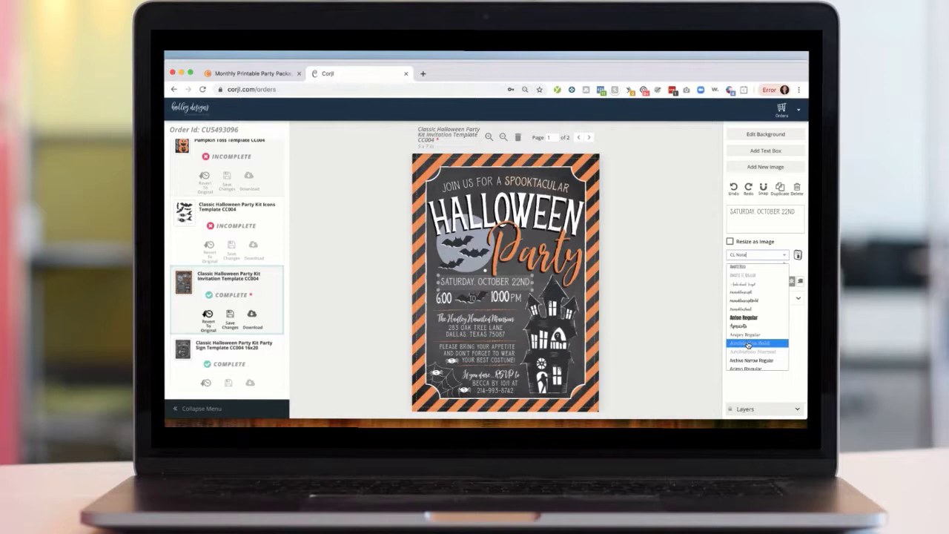
{"action": "scroll", "coordinate": [749, 345], "scroll_direction": "down", "scroll_amount": 1}
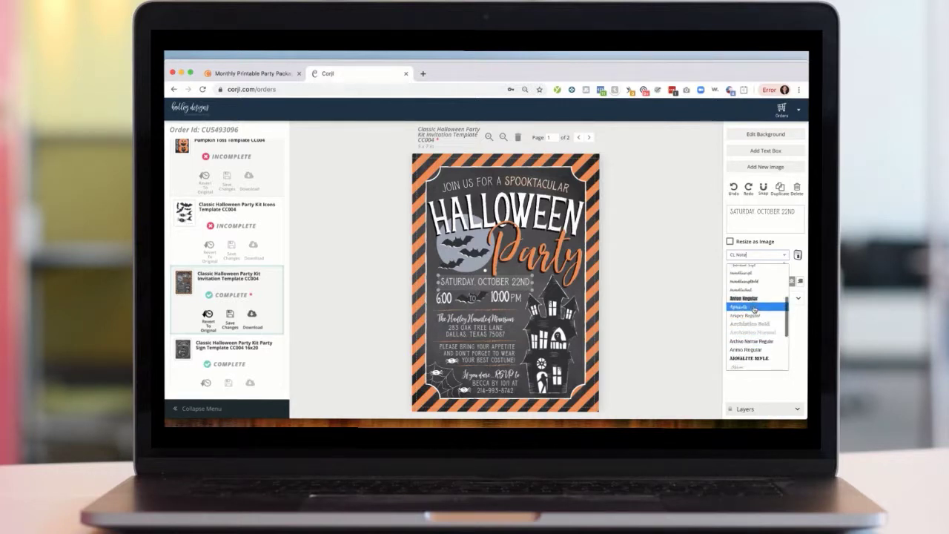
{"action": "left_click", "coordinate": [755, 307]}
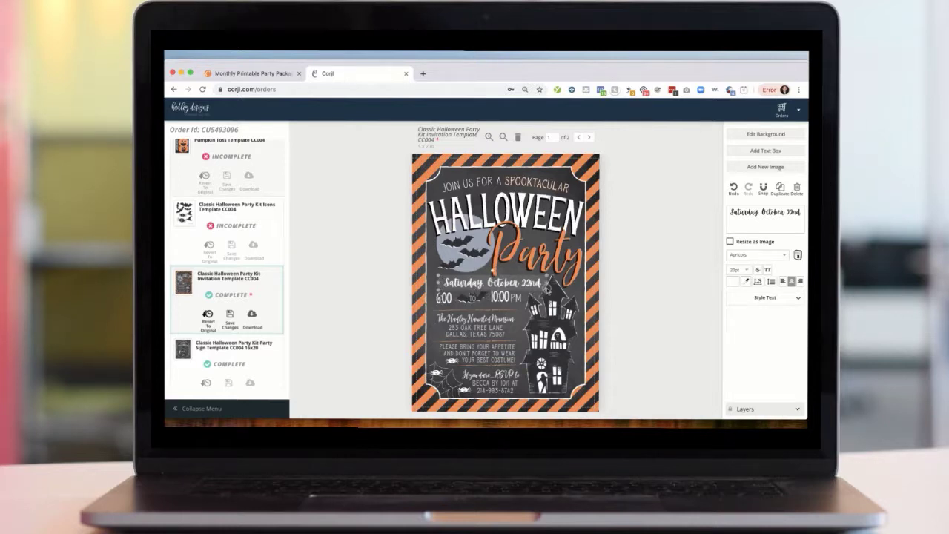
- Set the date text's font size to 18pt and centre-align it
{"action": "left_click_drag", "start_coordinate": [520, 281], "coordinate": [515, 282]}
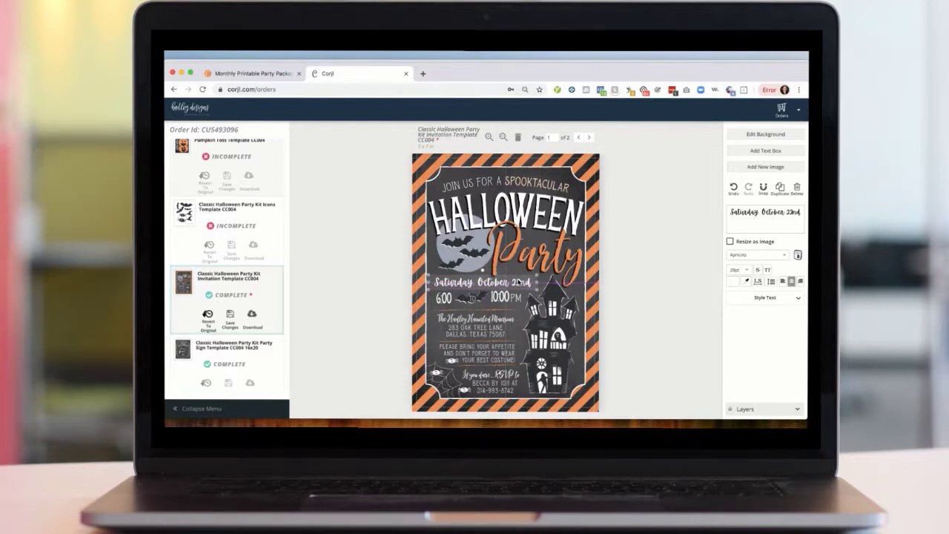
{"action": "left_click", "coordinate": [741, 270]}
{"action": "left_click", "coordinate": [739, 316]}
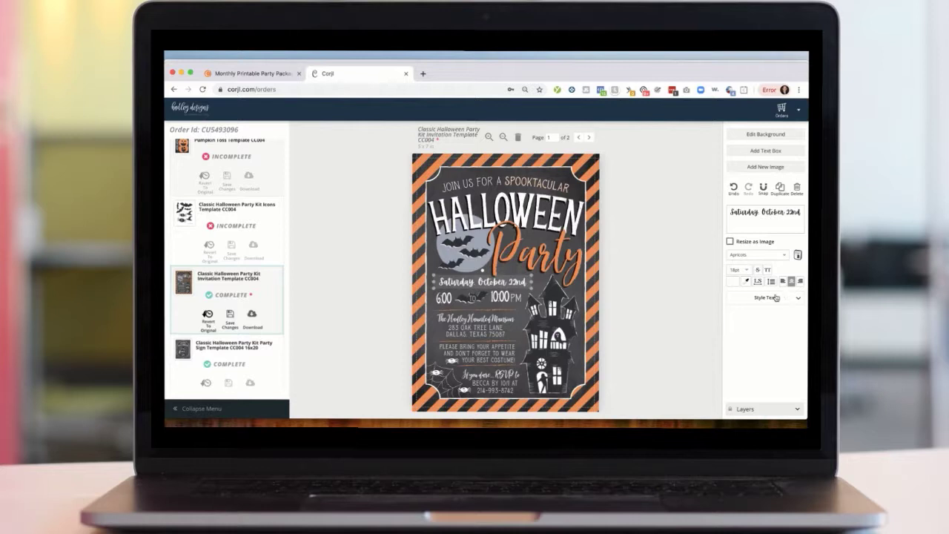
{"action": "left_click", "coordinate": [783, 282]}
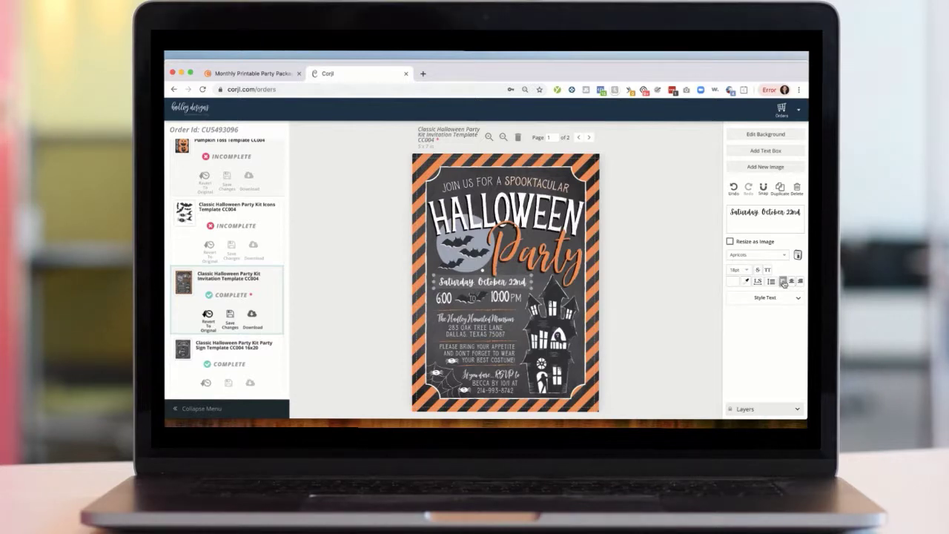
{"action": "left_click", "coordinate": [791, 282]}
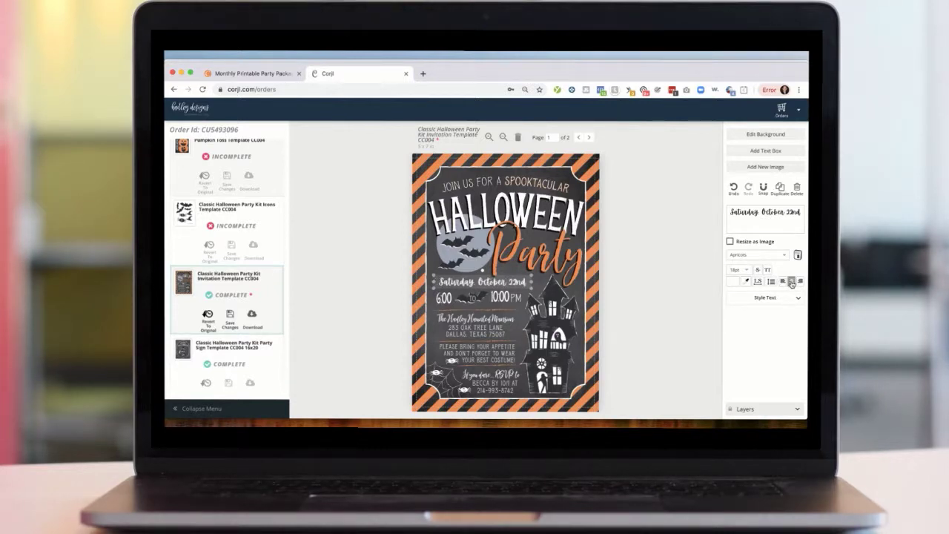
{"action": "left_click", "coordinate": [666, 312]}
- Delete the date text, then undo the deletion
{"action": "left_click", "coordinate": [517, 286]}
{"action": "left_click", "coordinate": [798, 189]}
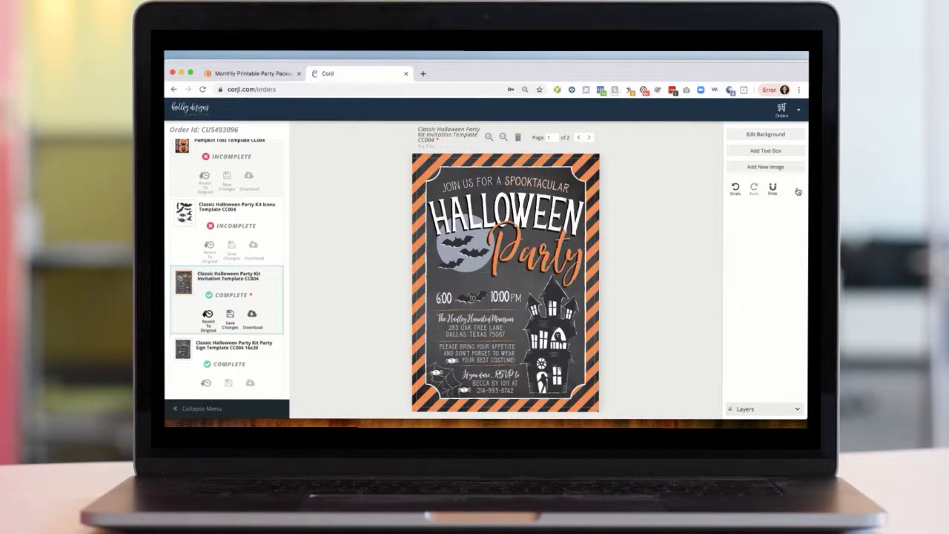
{"action": "left_click", "coordinate": [735, 189]}
- Add a new text box reading Halloween
{"action": "left_click", "coordinate": [669, 234]}
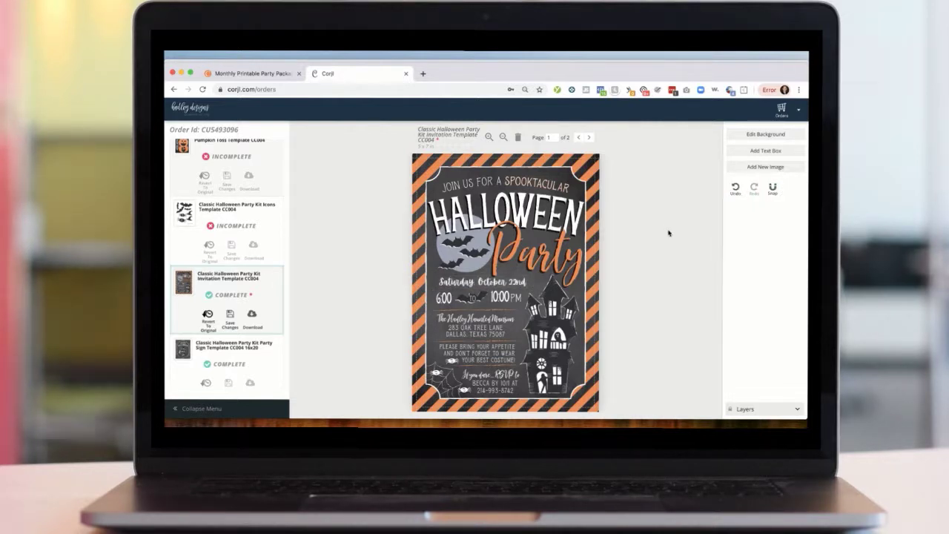
{"action": "left_click", "coordinate": [765, 152]}
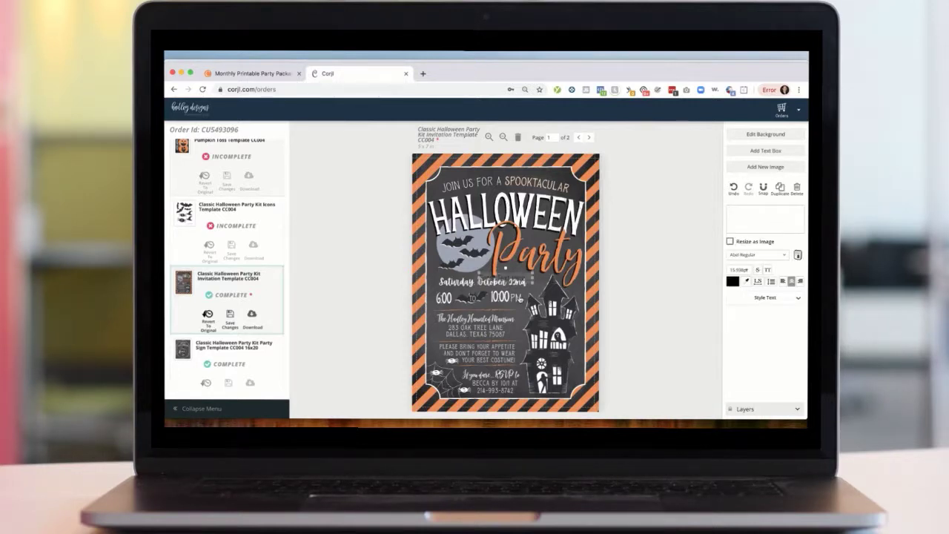
{"action": "left_click", "coordinate": [743, 215]}
{"action": "type", "text": "Halloween"}
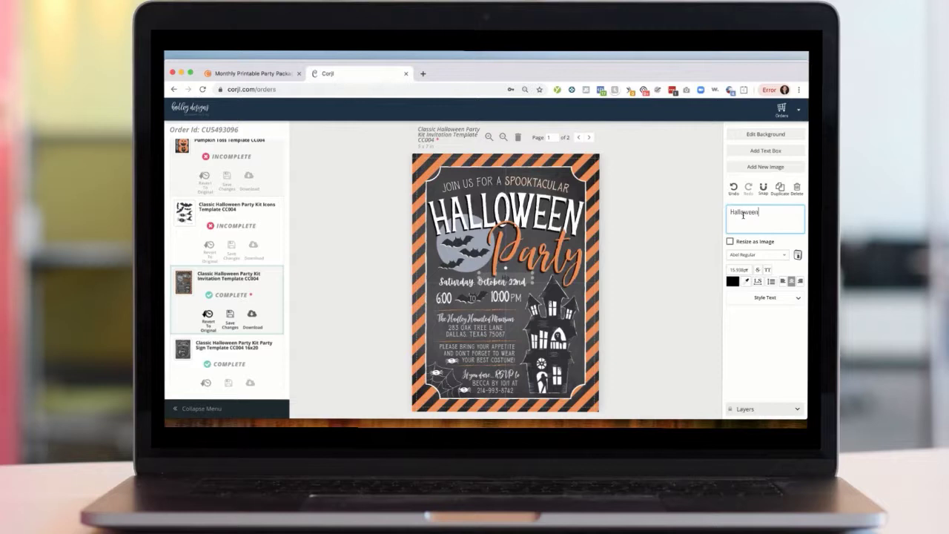
- Colour the new Halloween text orange and set its font size to 12pt
{"action": "left_click", "coordinate": [732, 281]}
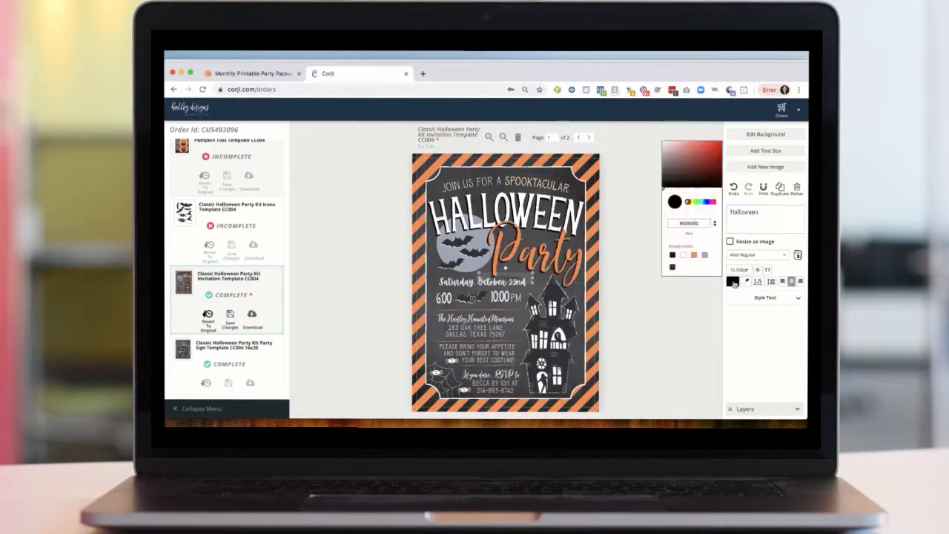
{"action": "left_click", "coordinate": [694, 255]}
{"action": "left_click", "coordinate": [738, 271]}
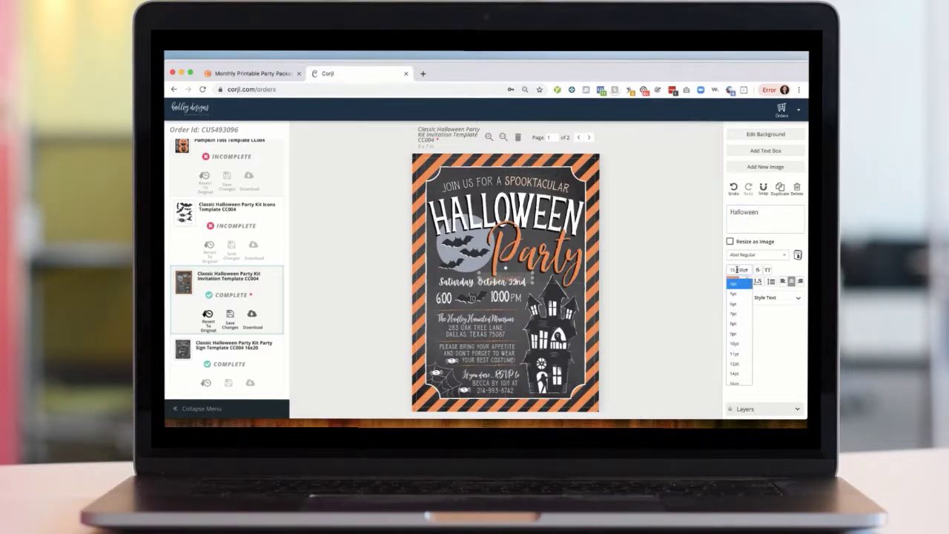
{"action": "left_click", "coordinate": [738, 363]}
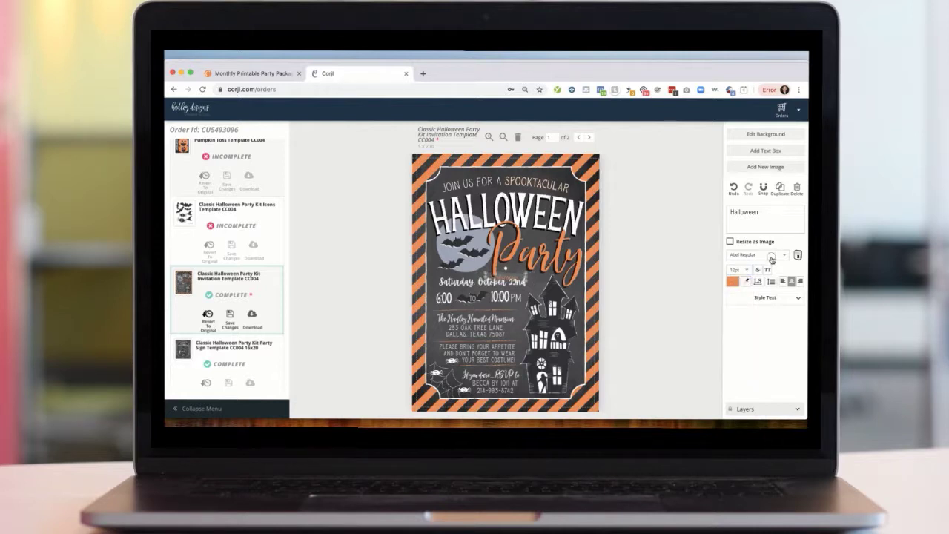
- Change the new text's font to Abril Fatface, then delete the text box
{"action": "left_click", "coordinate": [771, 256]}
{"action": "left_click", "coordinate": [764, 285]}
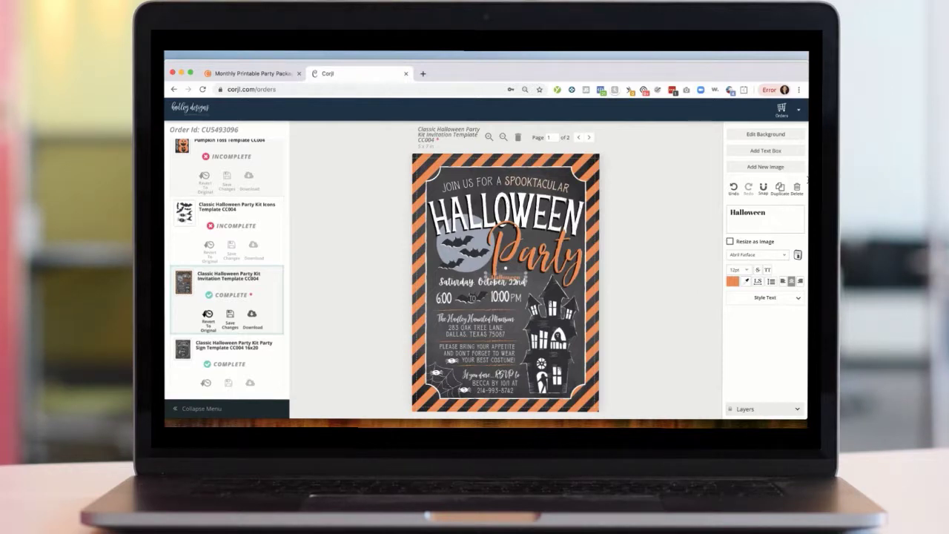
{"action": "left_click", "coordinate": [797, 187]}
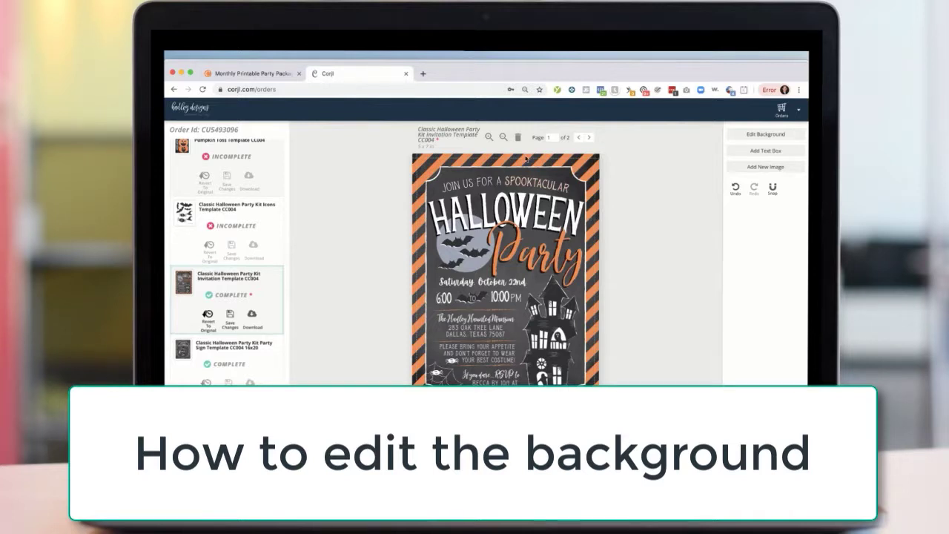
- Delete the striped border image and the chalkboard background image from the invitation
{"action": "left_click", "coordinate": [593, 175]}
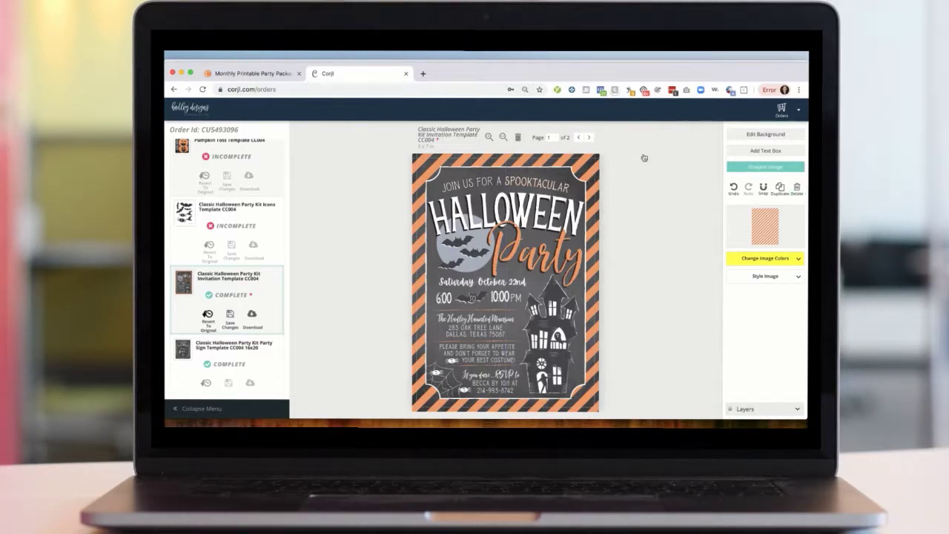
{"action": "left_click", "coordinate": [797, 187]}
{"action": "left_click", "coordinate": [582, 169]}
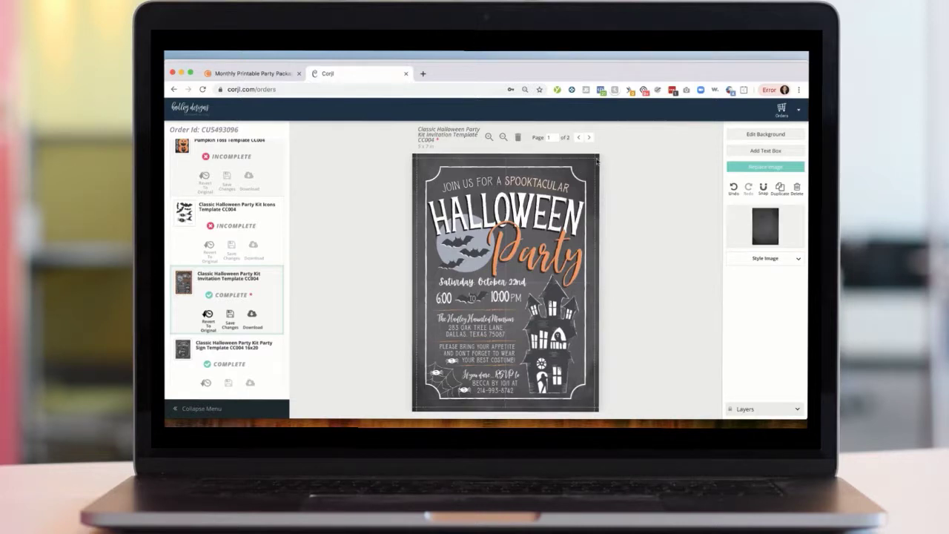
{"action": "left_click", "coordinate": [797, 189]}
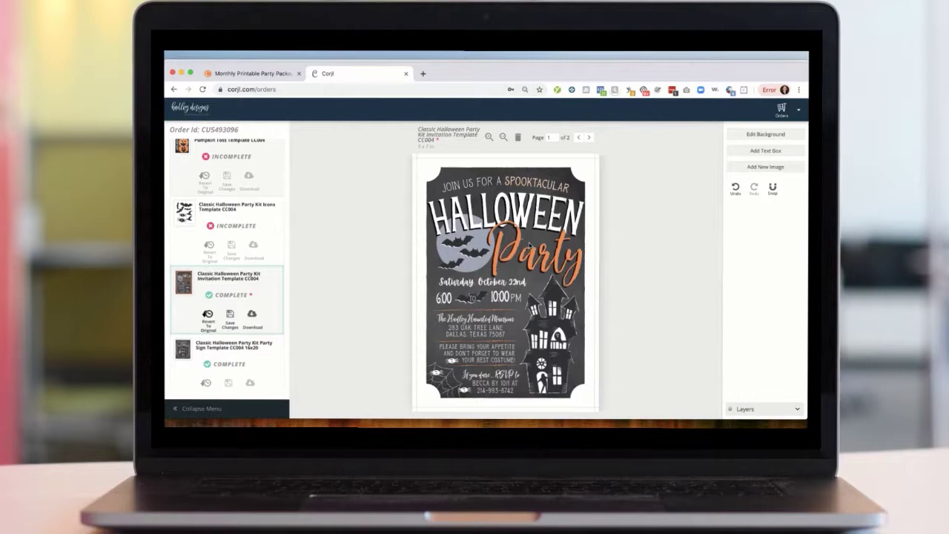
- Edit the page background, setting an orange background colour and the blue watercolour background image
{"action": "left_click", "coordinate": [757, 135]}
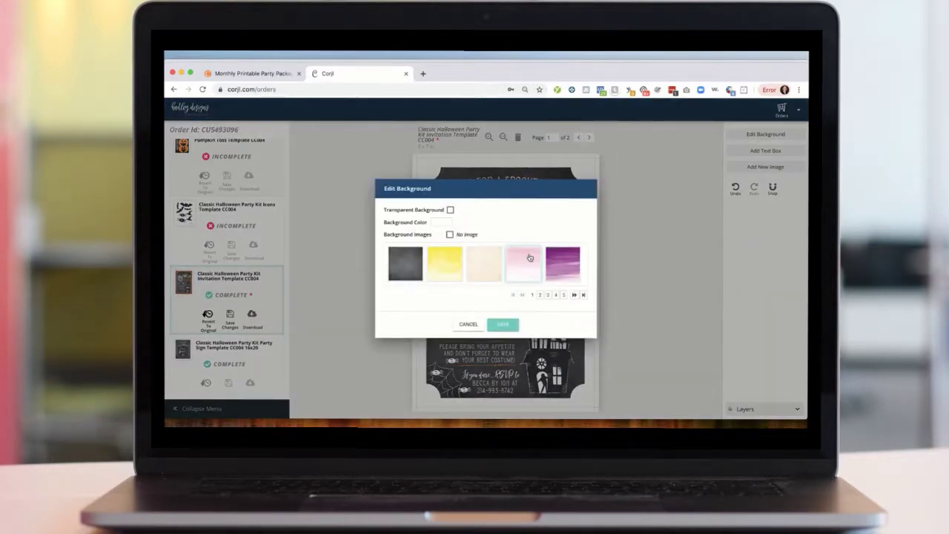
{"action": "left_click", "coordinate": [436, 223]}
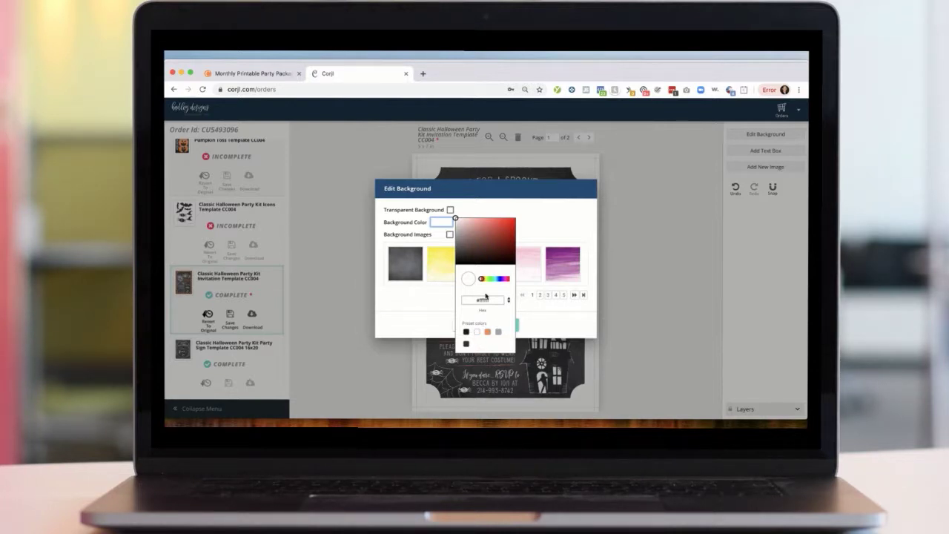
{"action": "mouse_move", "coordinate": [482, 279]}
{"action": "left_mouse_down"}
{"action": "mouse_move", "coordinate": [501, 279]}
{"action": "mouse_move", "coordinate": [481, 279]}
{"action": "left_mouse_up"}
{"action": "left_click", "coordinate": [488, 335]}
{"action": "left_click", "coordinate": [419, 310]}
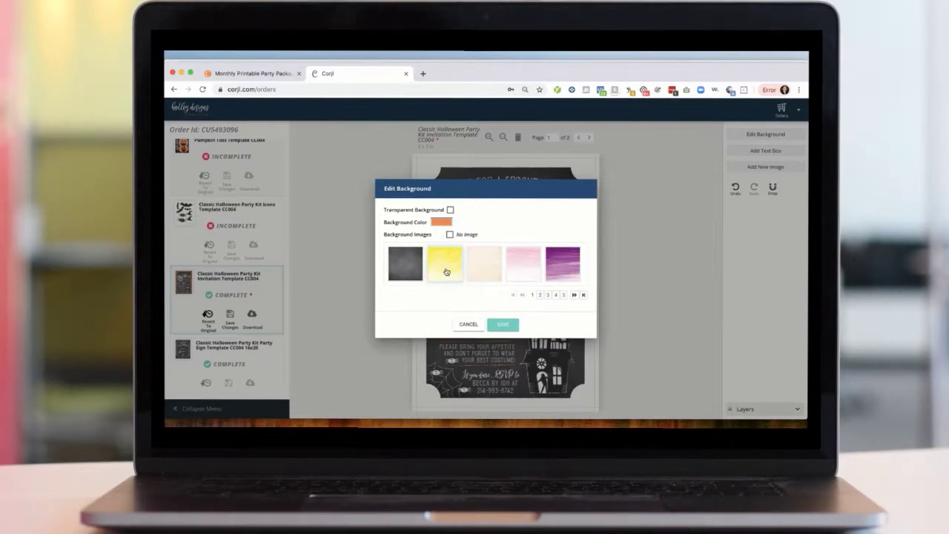
{"action": "left_click", "coordinate": [540, 294]}
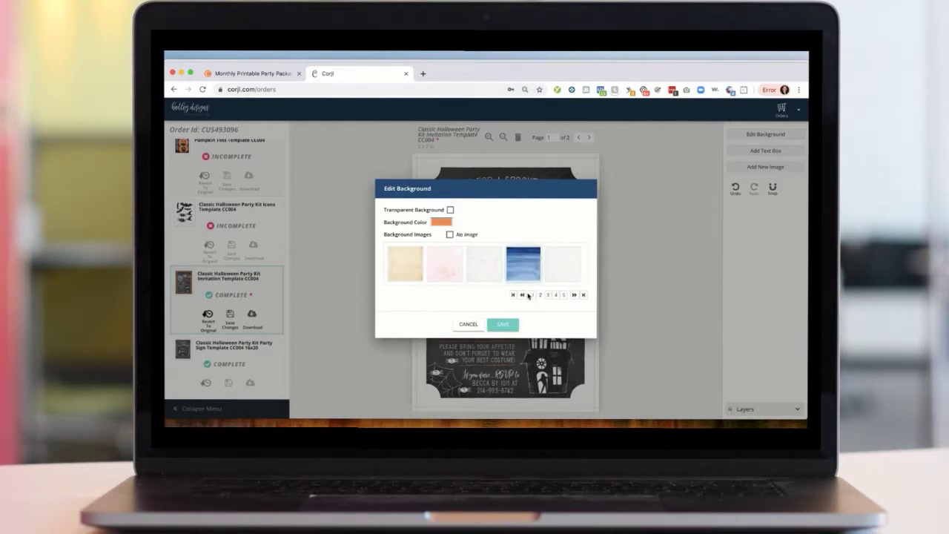
{"action": "left_click", "coordinate": [439, 223]}
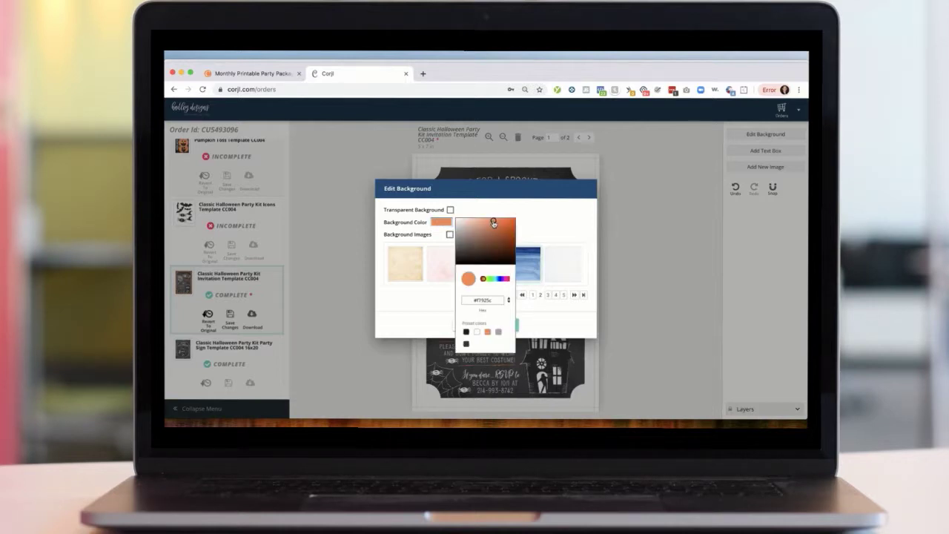
{"action": "left_click", "coordinate": [522, 206]}
{"action": "left_click", "coordinate": [502, 326]}
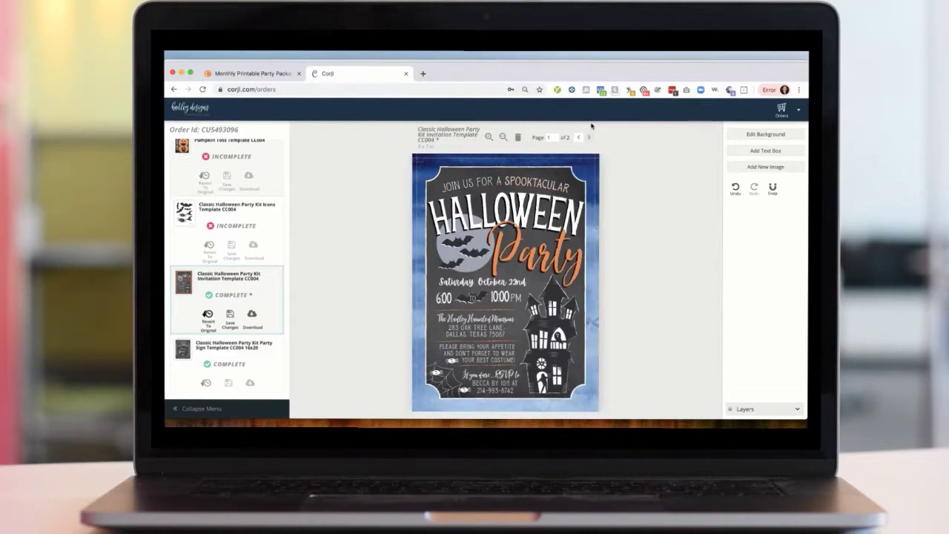
- Remove the background image so only the plain orange background colour remains
{"action": "left_click", "coordinate": [589, 171]}
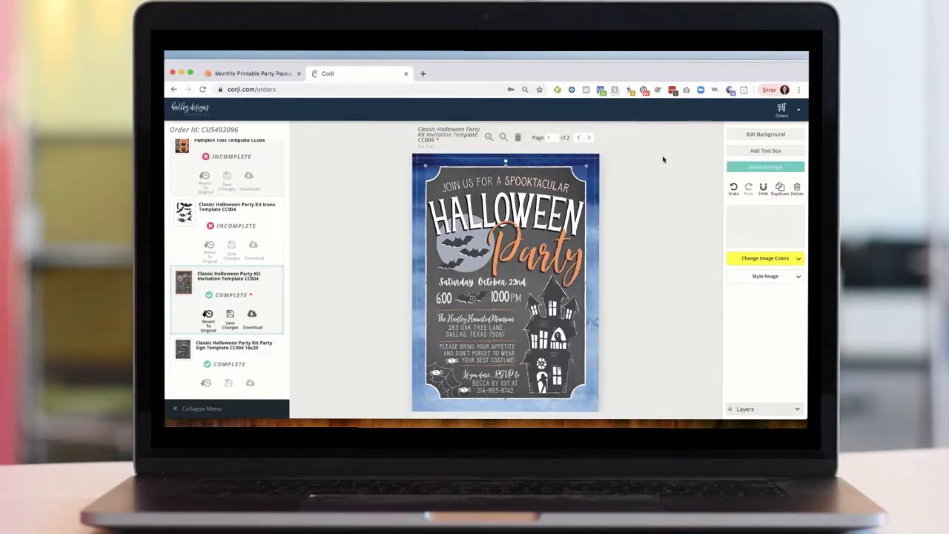
{"action": "left_click", "coordinate": [590, 162]}
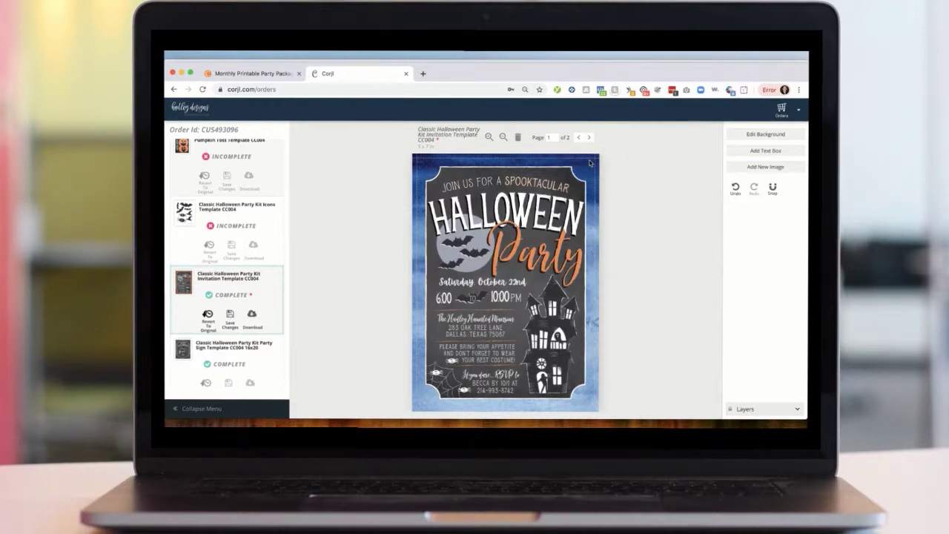
{"action": "left_click", "coordinate": [772, 135]}
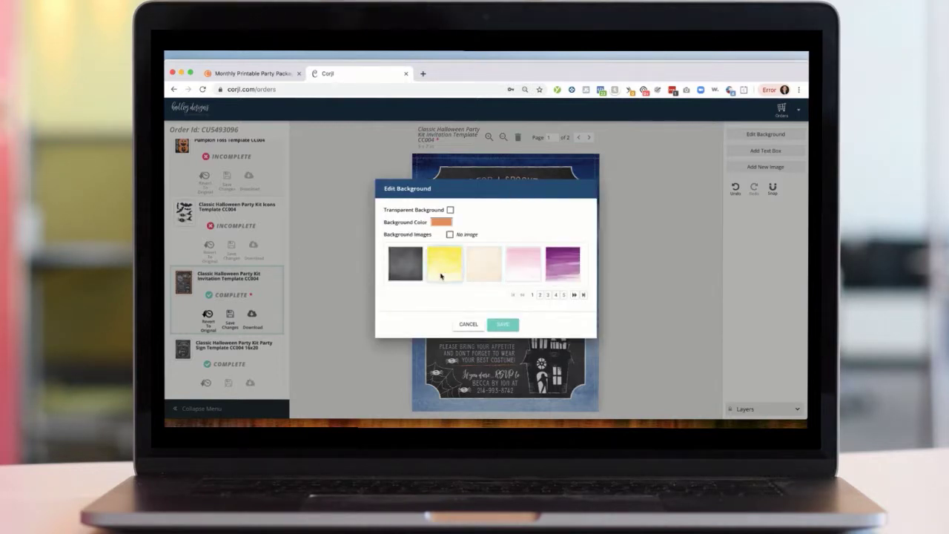
{"action": "left_click", "coordinate": [449, 235]}
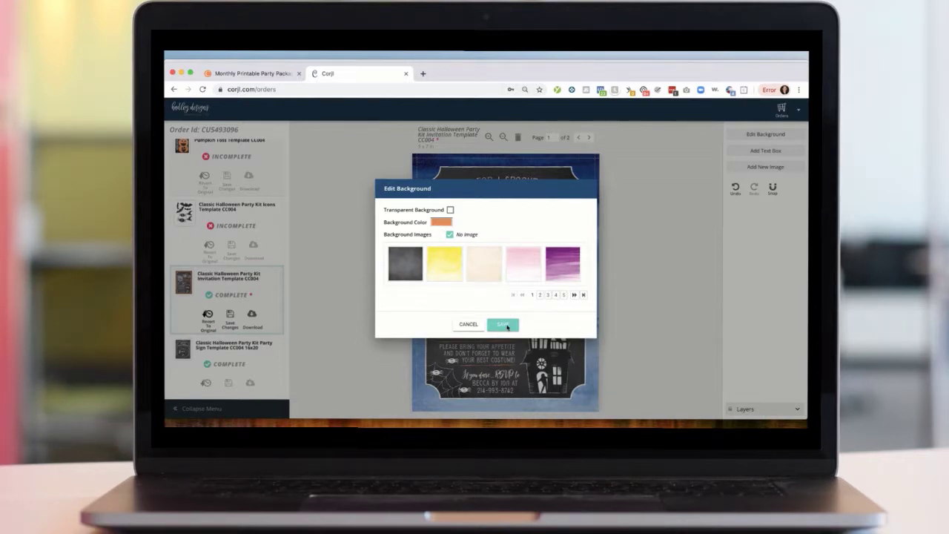
{"action": "left_click", "coordinate": [505, 325]}
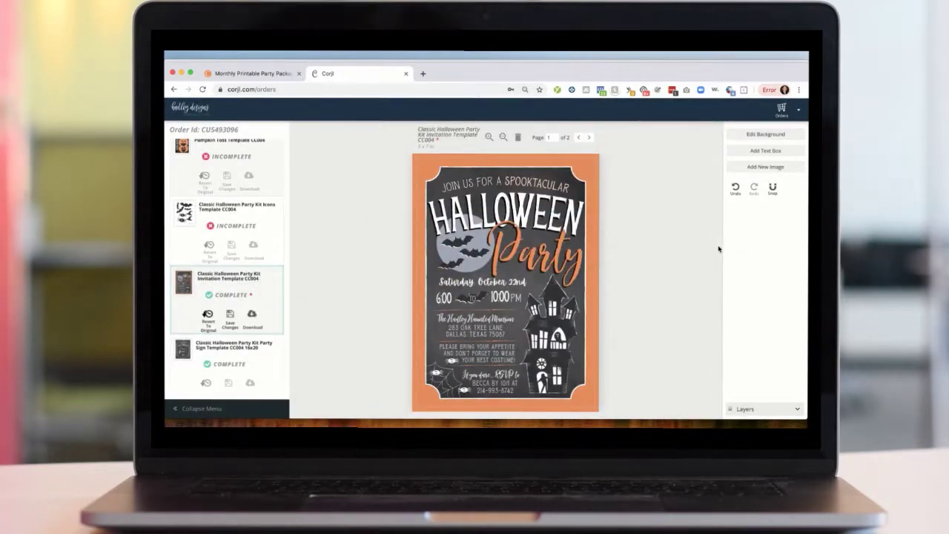
- Undo the recent changes to restore the chalkboard and striped border images
{"action": "left_click", "coordinate": [736, 189]}
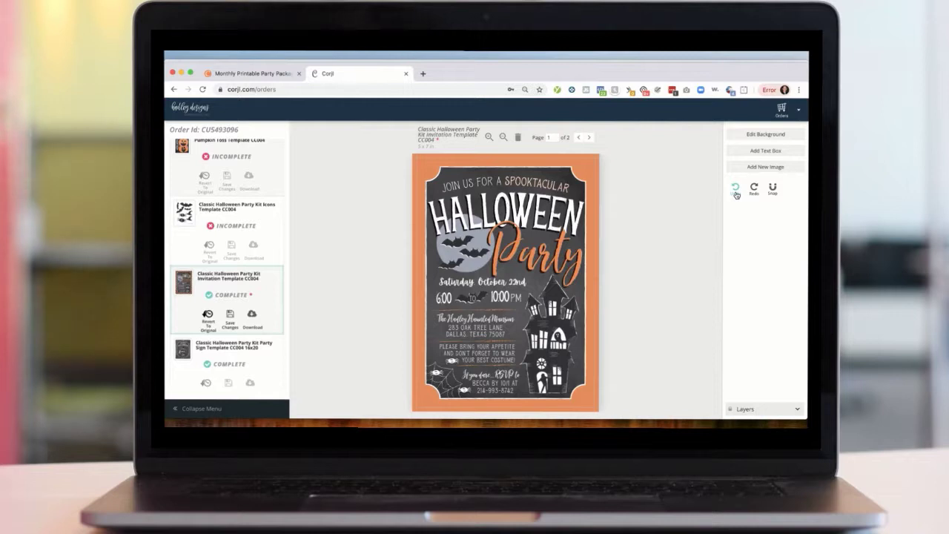
{"action": "left_click", "coordinate": [737, 188]}
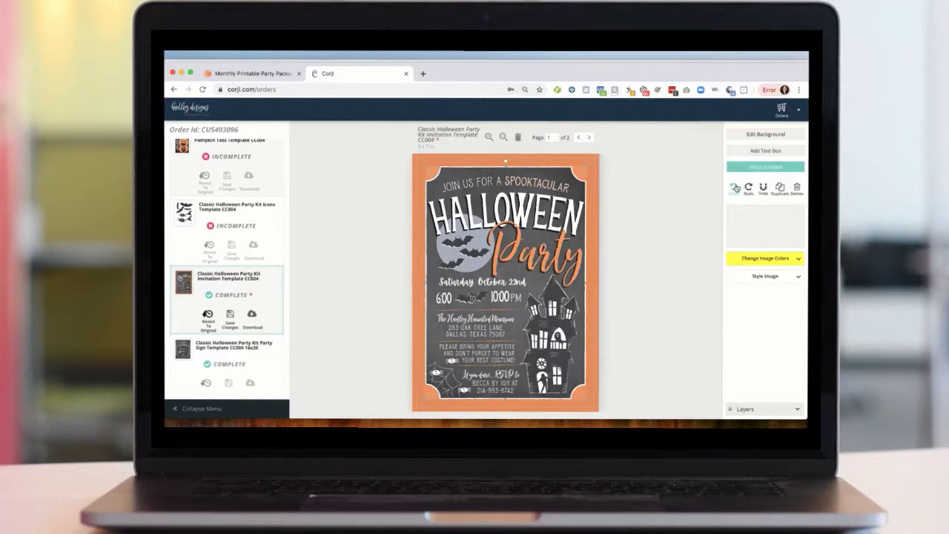
{"action": "left_click", "coordinate": [737, 189]}
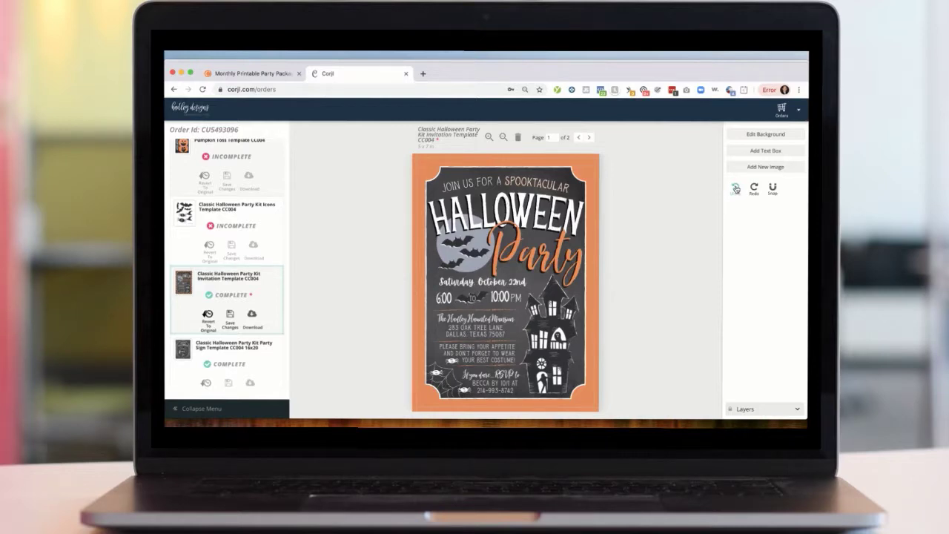
{"action": "left_click", "coordinate": [736, 188]}
{"action": "left_click", "coordinate": [736, 190]}
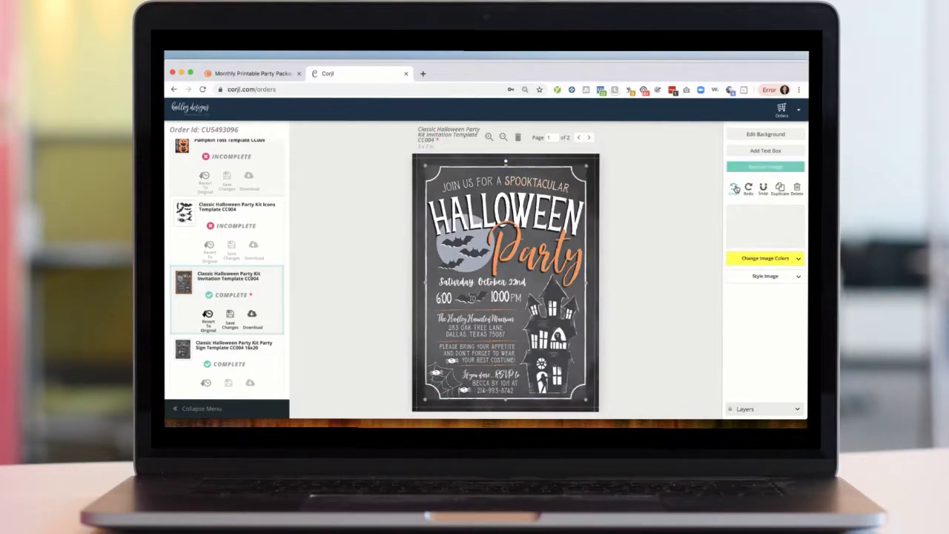
- Try grey, white and orange preset colours on the striped border image, ending with orange
{"action": "left_click", "coordinate": [651, 188]}
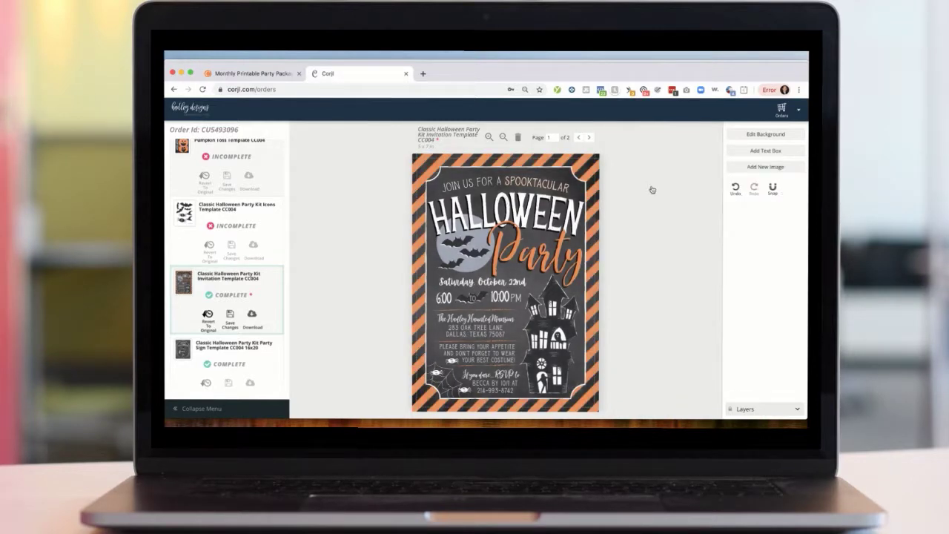
{"action": "left_click", "coordinate": [594, 172]}
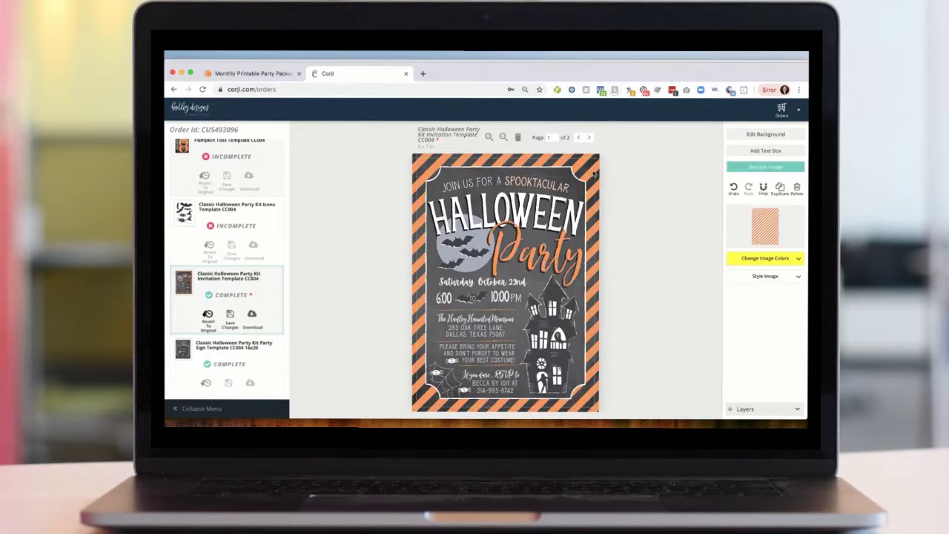
{"action": "left_click", "coordinate": [767, 259]}
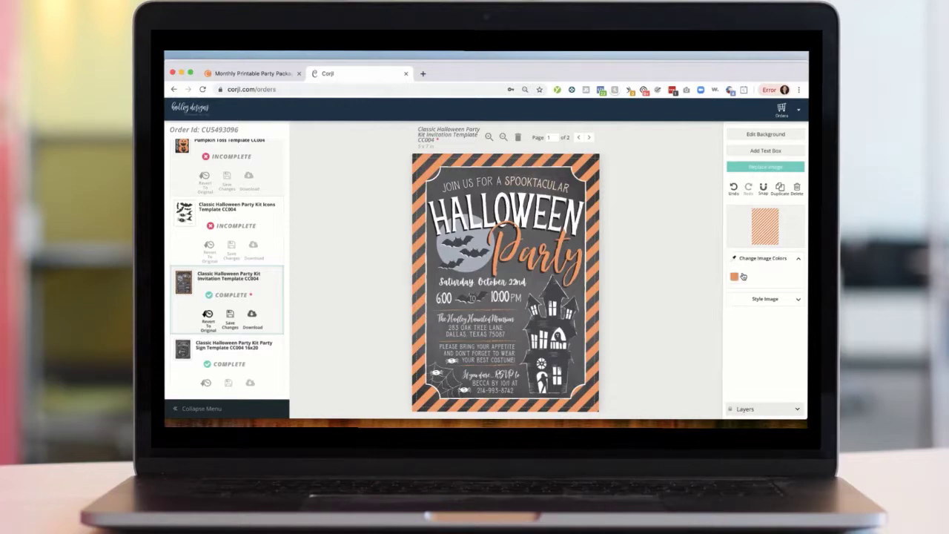
{"action": "left_click", "coordinate": [734, 277]}
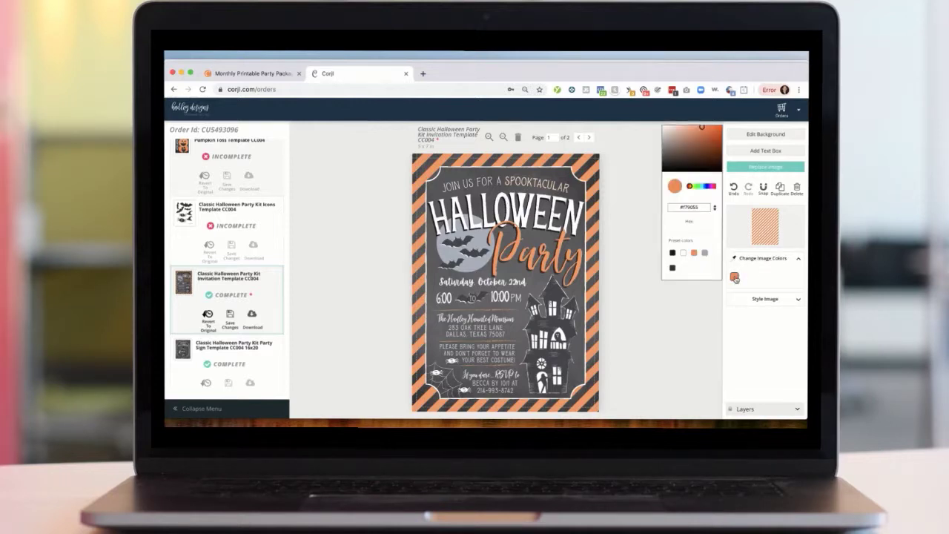
{"action": "left_click", "coordinate": [704, 254]}
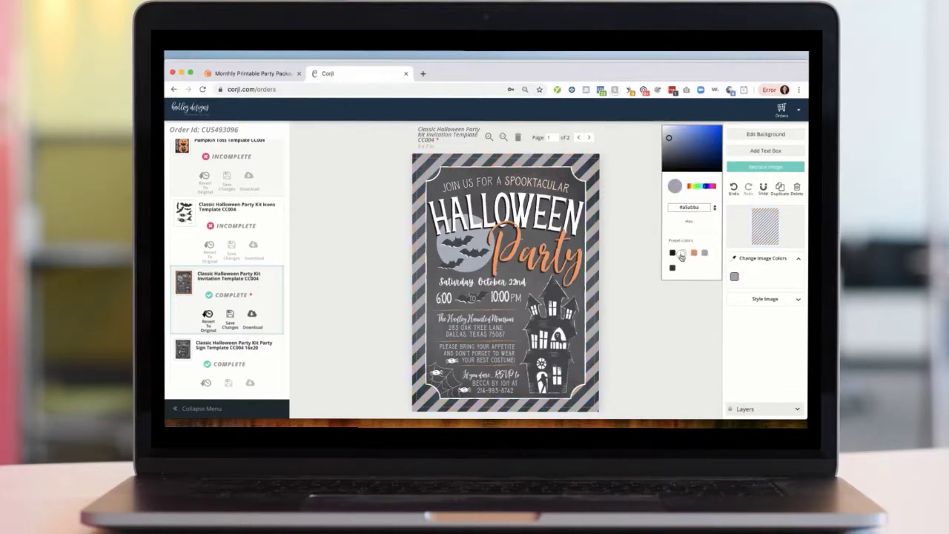
{"action": "left_click", "coordinate": [682, 253]}
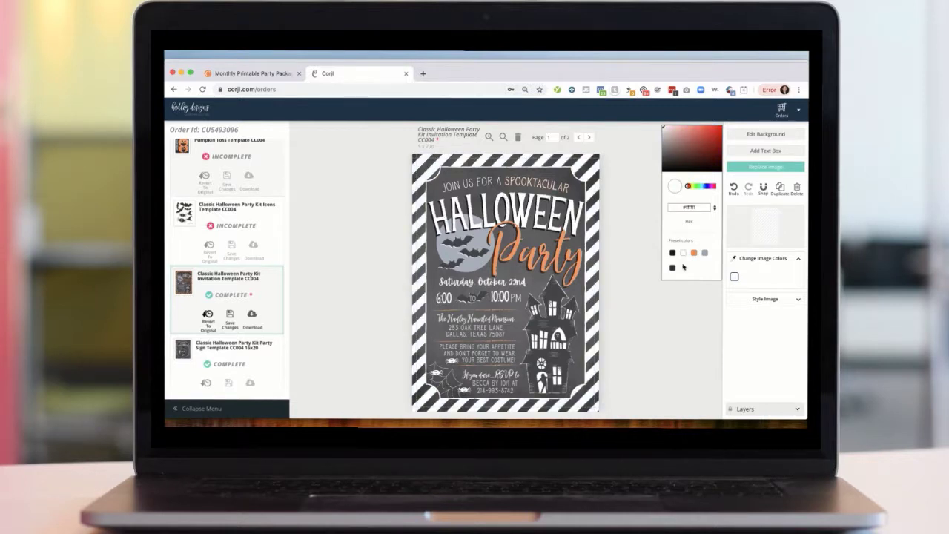
{"action": "left_click", "coordinate": [693, 253]}
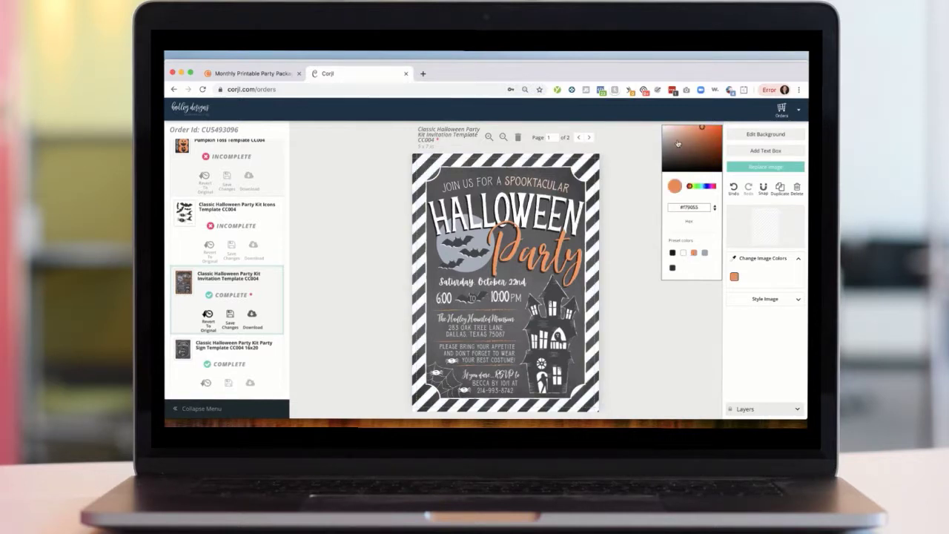
{"action": "left_click", "coordinate": [675, 353]}
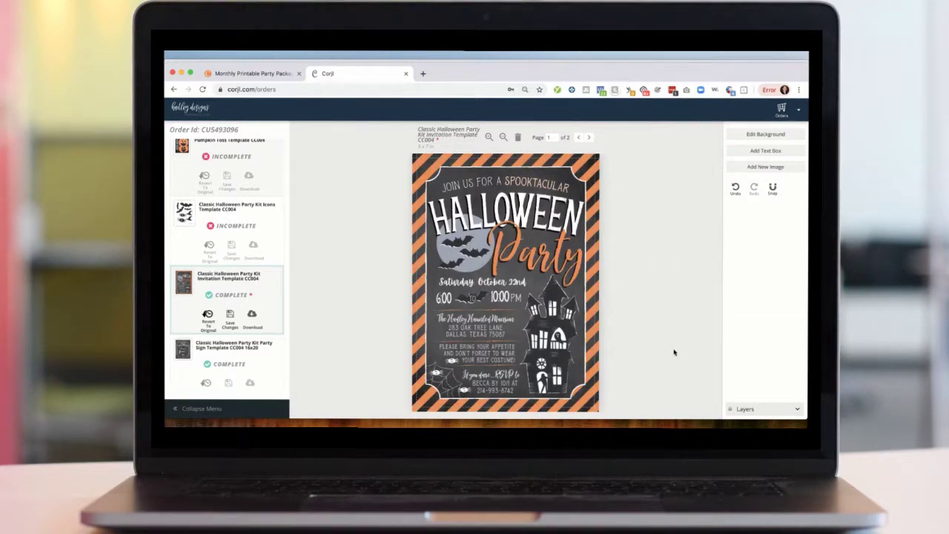
{"action": "left_click", "coordinate": [594, 170]}
{"action": "left_click", "coordinate": [688, 205]}
{"action": "left_click", "coordinate": [769, 135]}
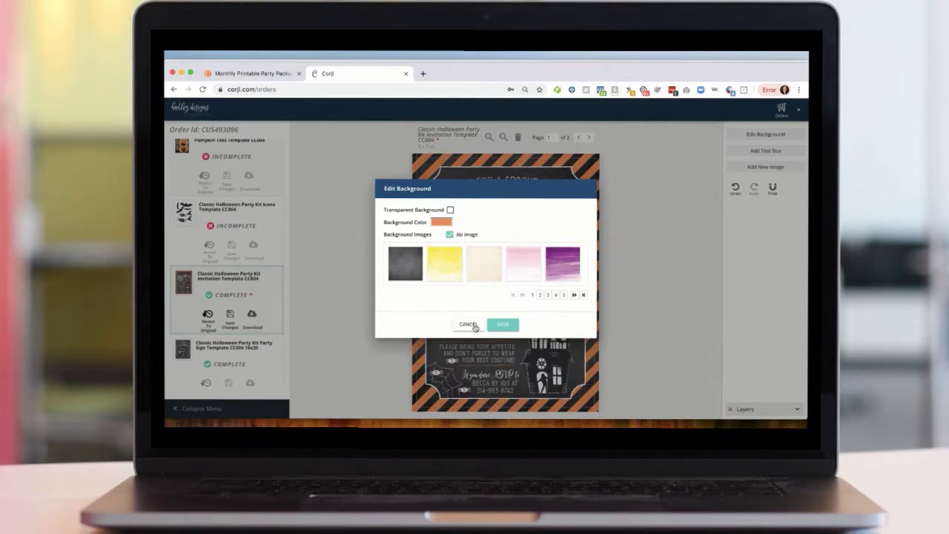
{"action": "left_click", "coordinate": [495, 324]}
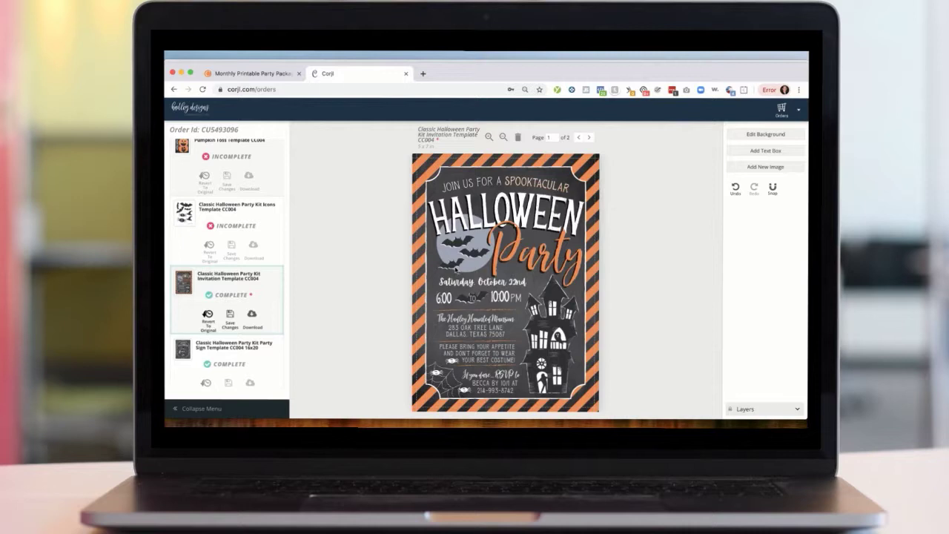
- Recolour the small bat image, setting its dark colour to yellow #ffd425 and its light colour to orange
{"action": "left_click", "coordinate": [457, 269]}
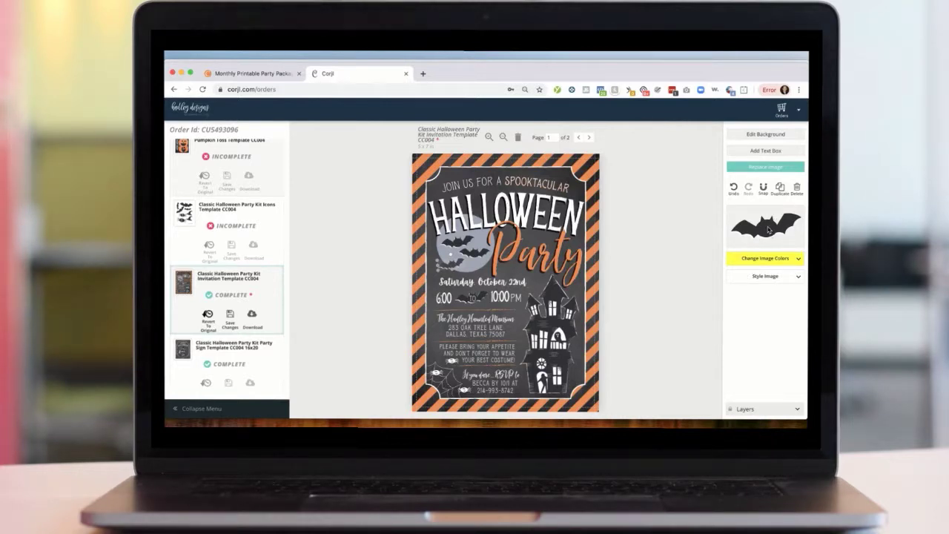
{"action": "left_click", "coordinate": [767, 260]}
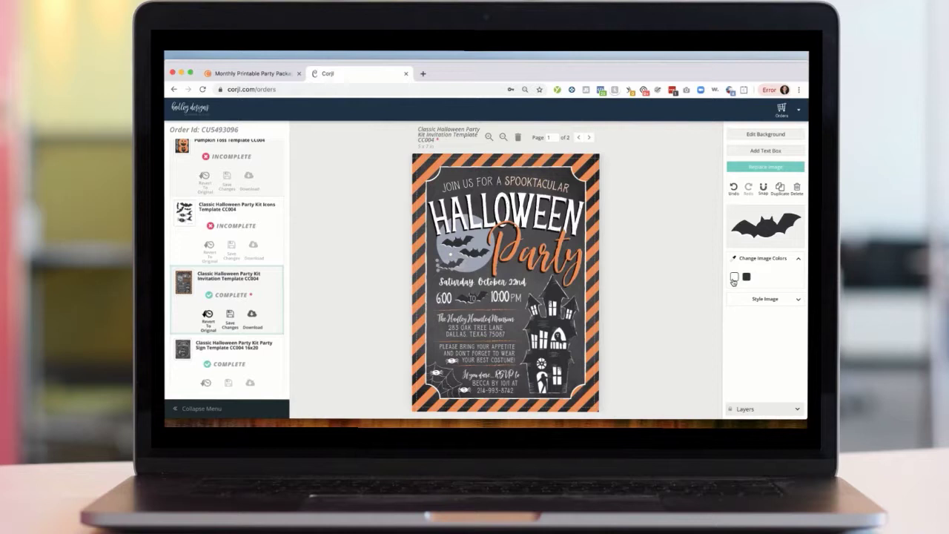
{"action": "left_click", "coordinate": [747, 277]}
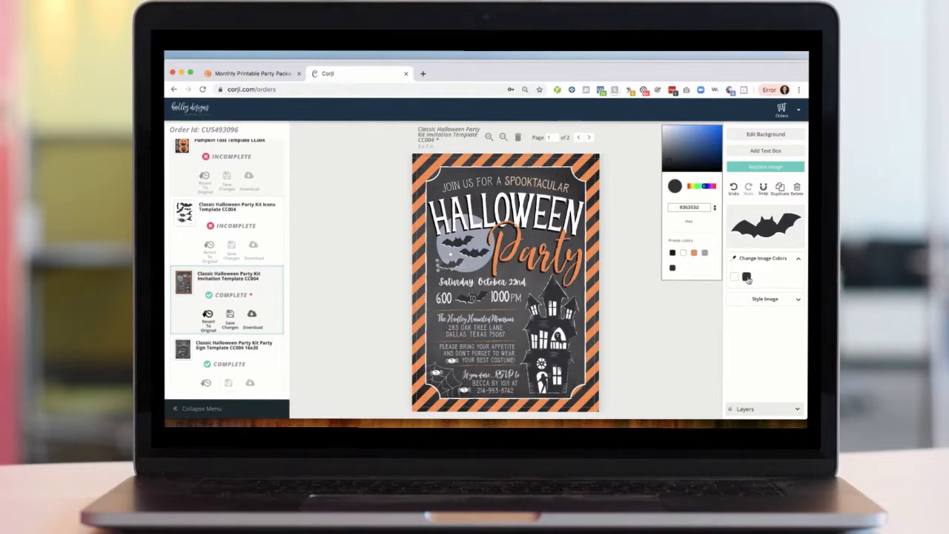
{"action": "left_click", "coordinate": [694, 185]}
{"action": "left_click_drag", "start_coordinate": [694, 187], "coordinate": [694, 187]}
{"action": "left_click_drag", "start_coordinate": [695, 152], "coordinate": [721, 127]}
{"action": "left_click", "coordinate": [693, 187]}
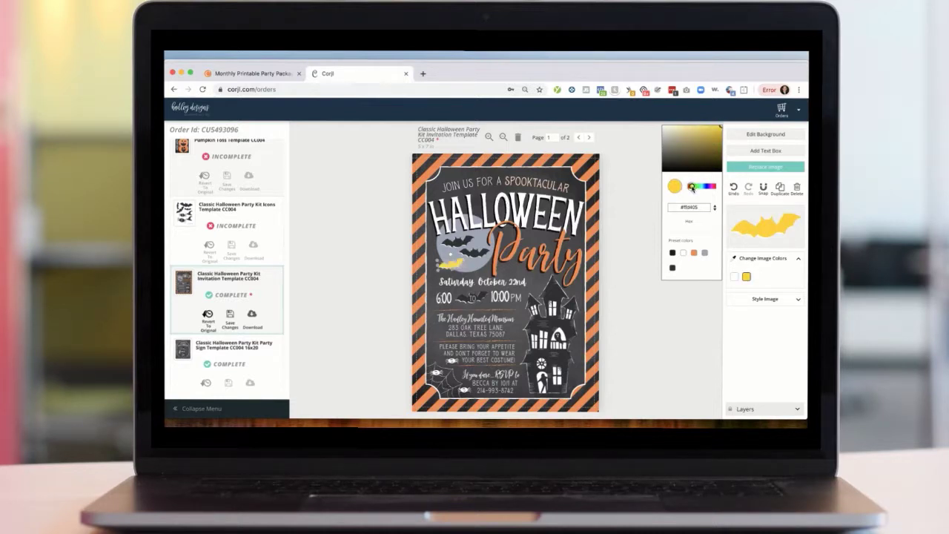
{"action": "left_click", "coordinate": [734, 277]}
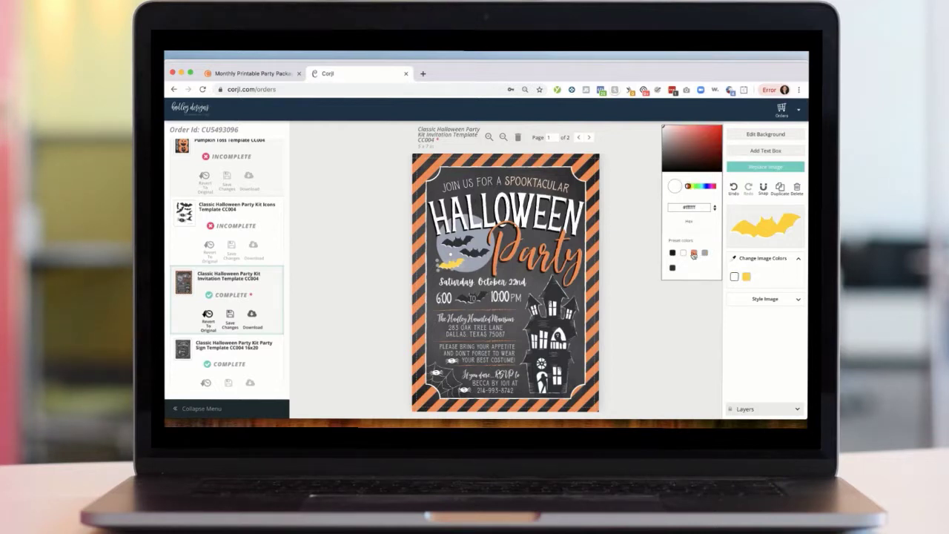
{"action": "left_click", "coordinate": [694, 254]}
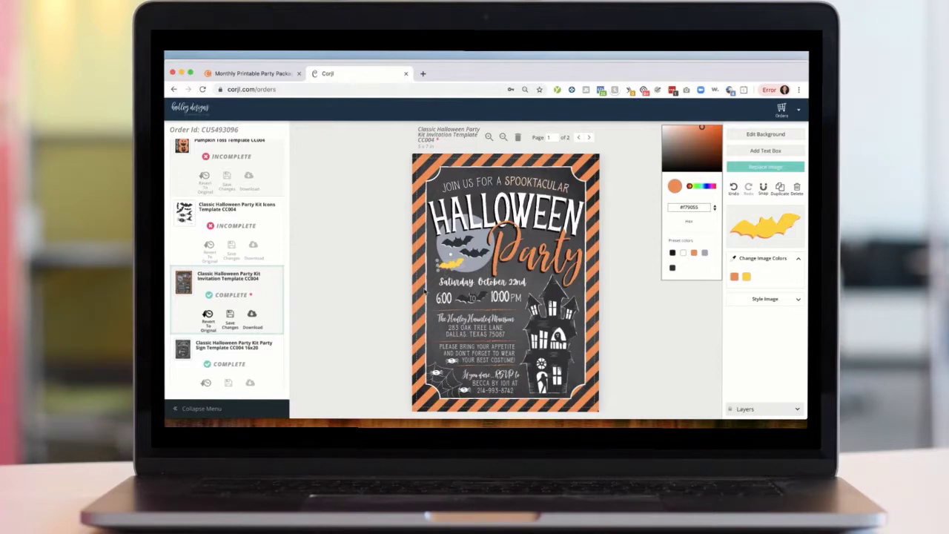
{"action": "left_click", "coordinate": [677, 343]}
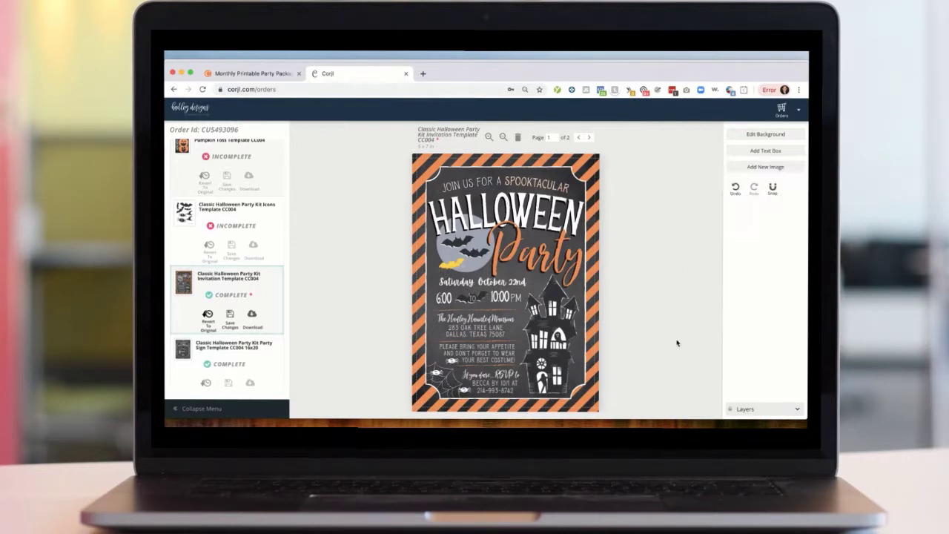
- Undo the bat image's colour changes to restore its original colours
{"action": "left_click", "coordinate": [448, 268]}
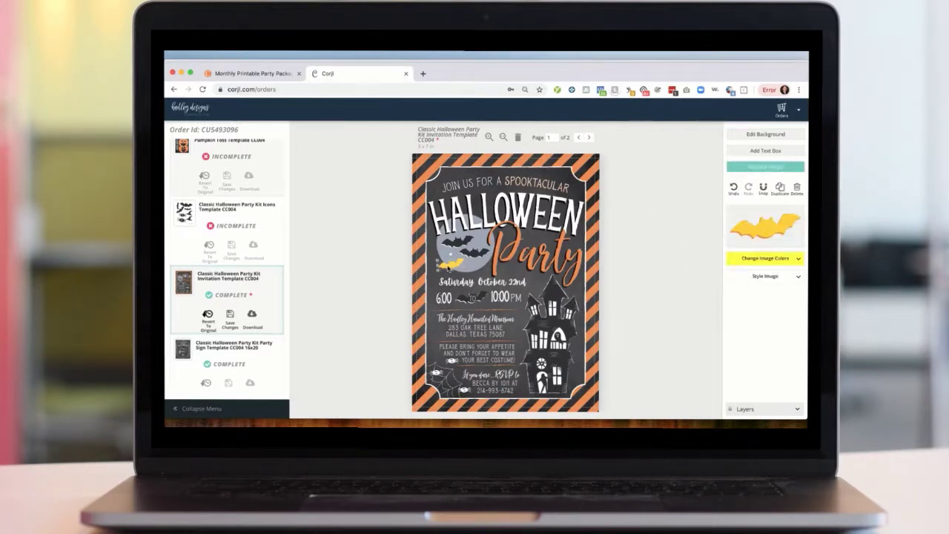
{"action": "left_click", "coordinate": [777, 262]}
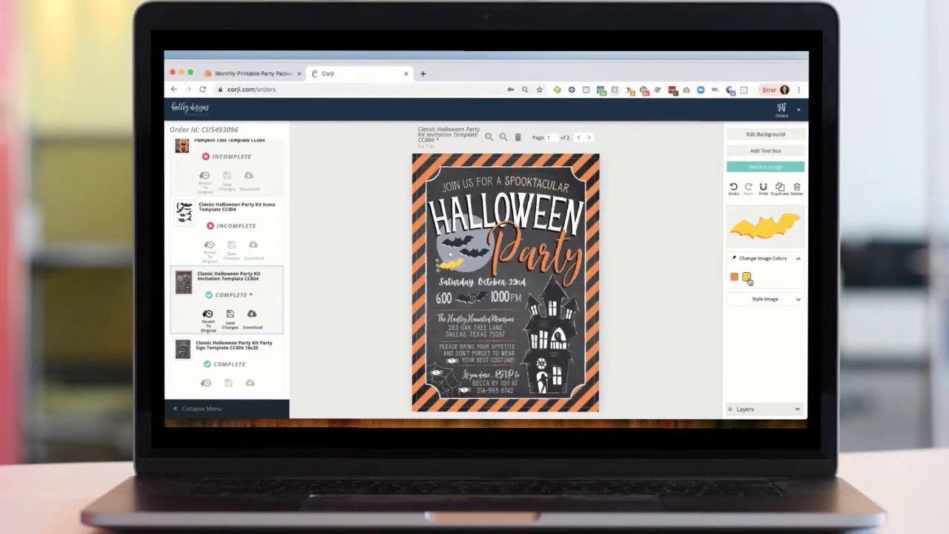
{"action": "left_click", "coordinate": [735, 277]}
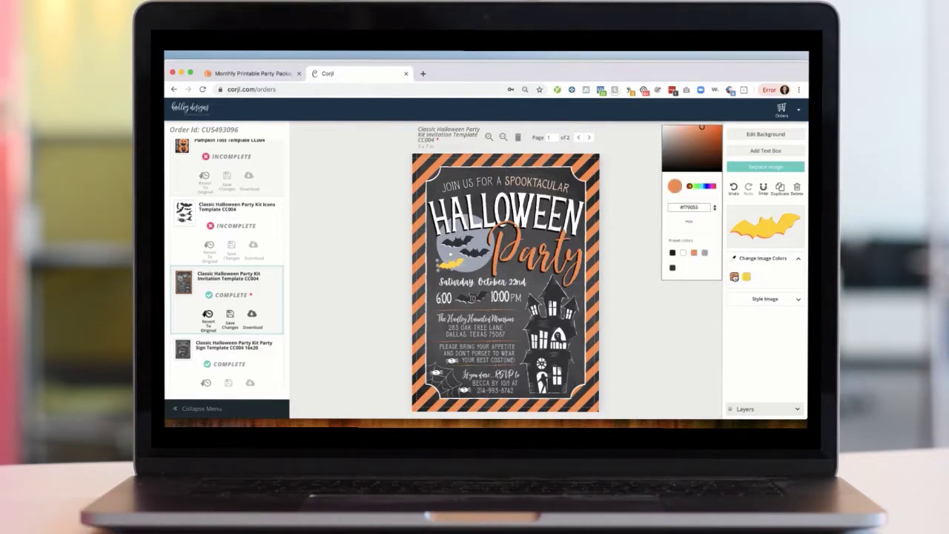
{"action": "left_click", "coordinate": [669, 322]}
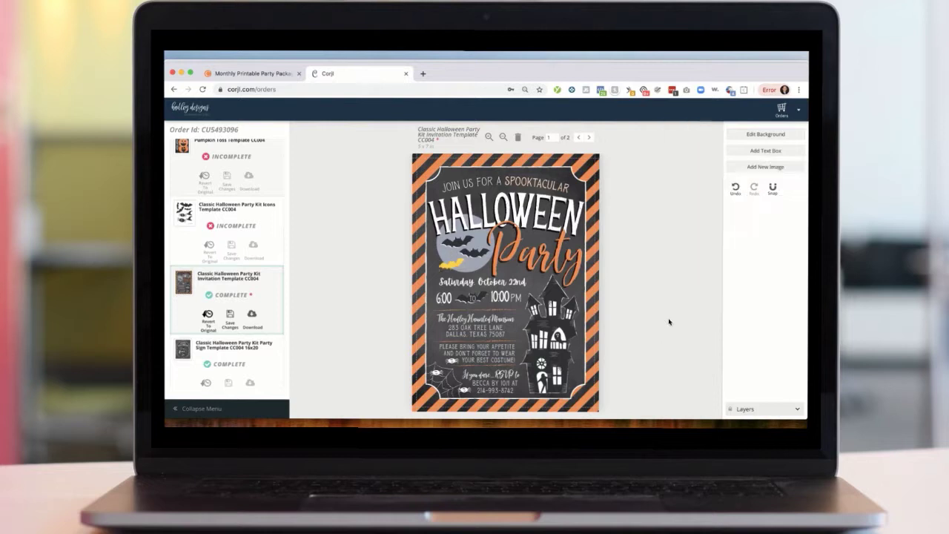
{"action": "left_click", "coordinate": [735, 187]}
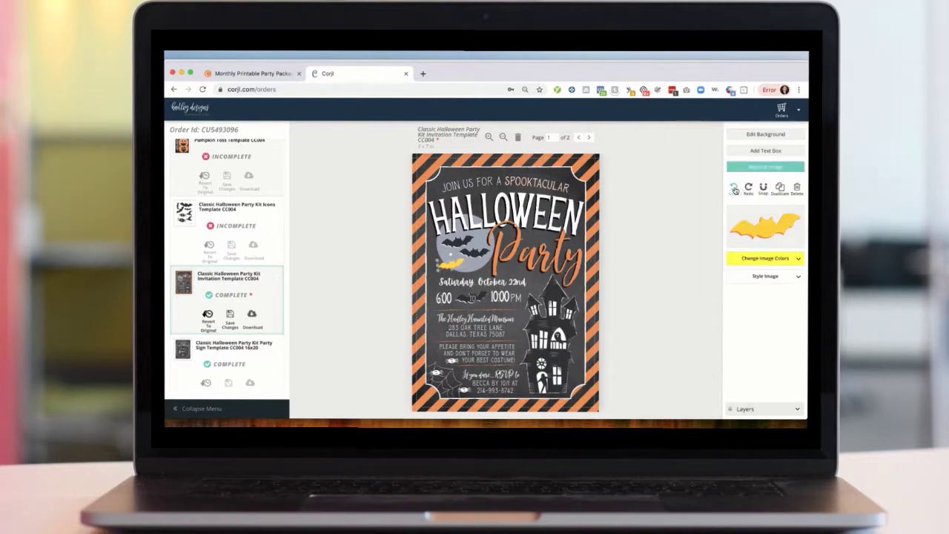
{"action": "left_click", "coordinate": [735, 188]}
{"action": "left_click", "coordinate": [735, 189]}
{"action": "left_click", "coordinate": [734, 190]}
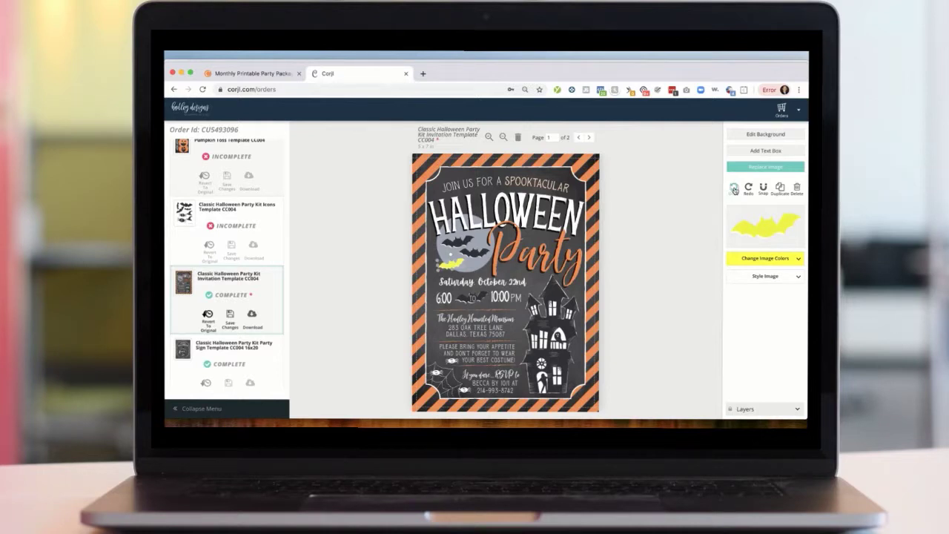
{"action": "left_click", "coordinate": [735, 189]}
{"action": "left_click", "coordinate": [734, 189]}
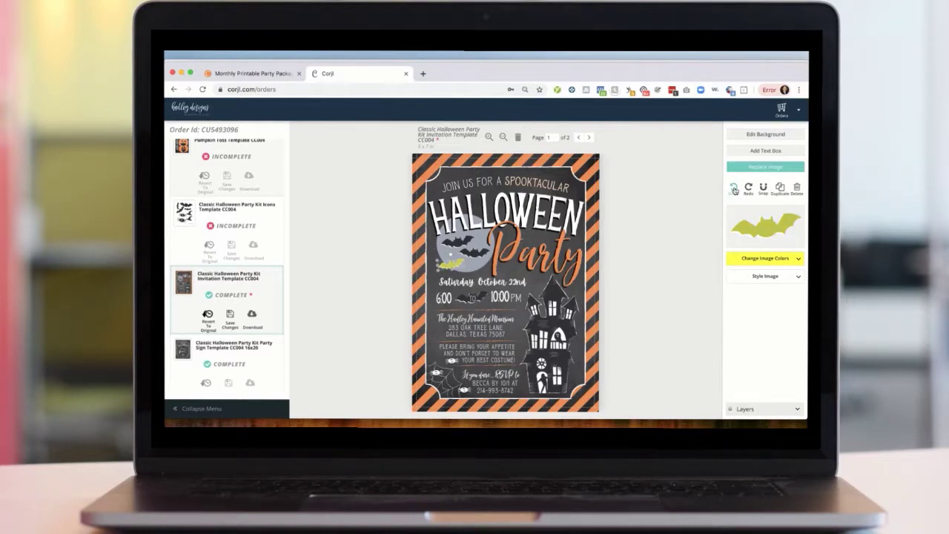
{"action": "left_click", "coordinate": [734, 189]}
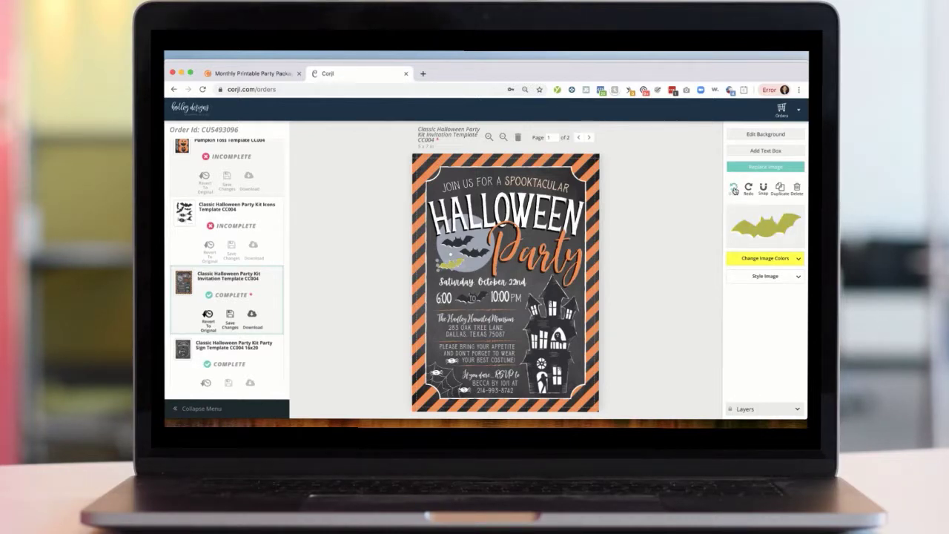
{"action": "left_click", "coordinate": [734, 189]}
{"action": "left_click", "coordinate": [734, 190]}
{"action": "left_click", "coordinate": [684, 228]}
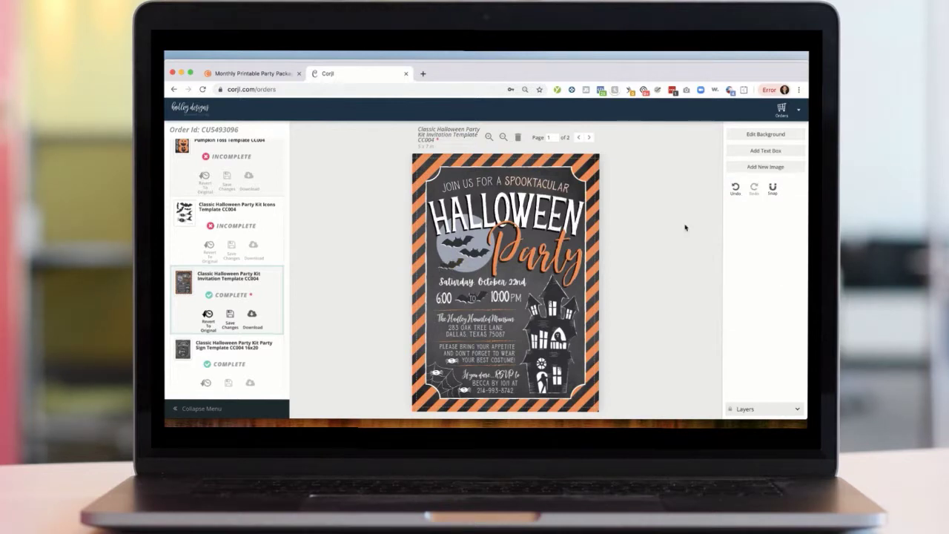